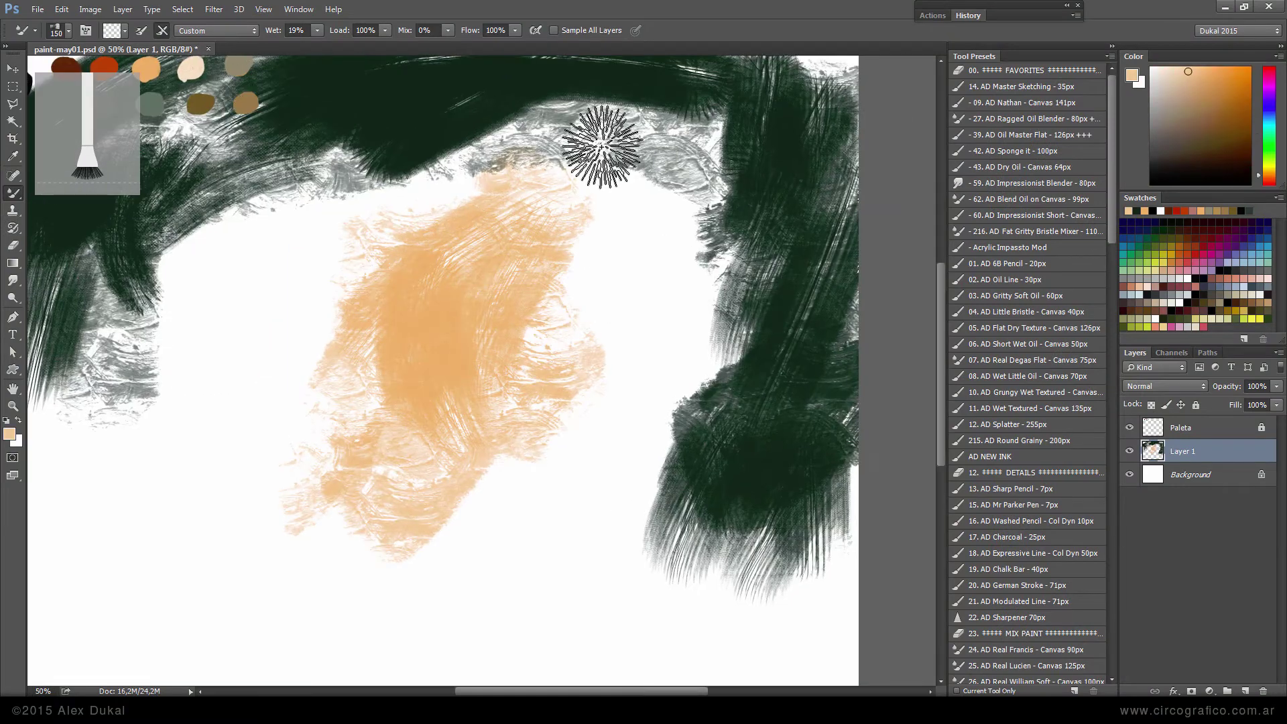
Paint broad dark green and grey background strokes across the canvas with a large brush.
left_click(1033, 135)
left_click_drag(711, 120, 696, 333)
key("ctrl+minus")
key("bracketright")
key("bracketright")
key("bracketright")
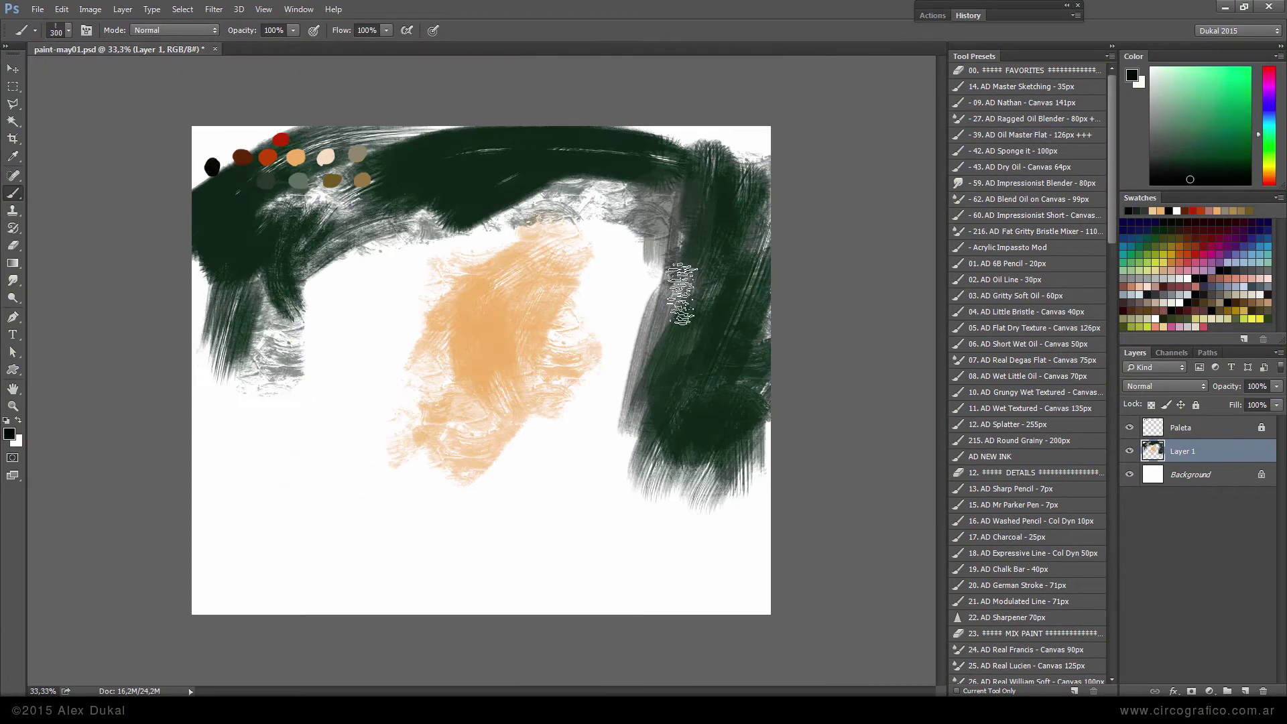
left_click_drag(738, 107, 671, 242)
left_click_drag(604, 114, 604, 483)
left_click_drag(415, 175, 375, 483)
left_click_drag(322, 168, 226, 124)
Paint peach face strokes with red patches and tan strokes sweeping down-right.
key("bracketleft")
key("bracketleft")
left_click(296, 157, "alt")
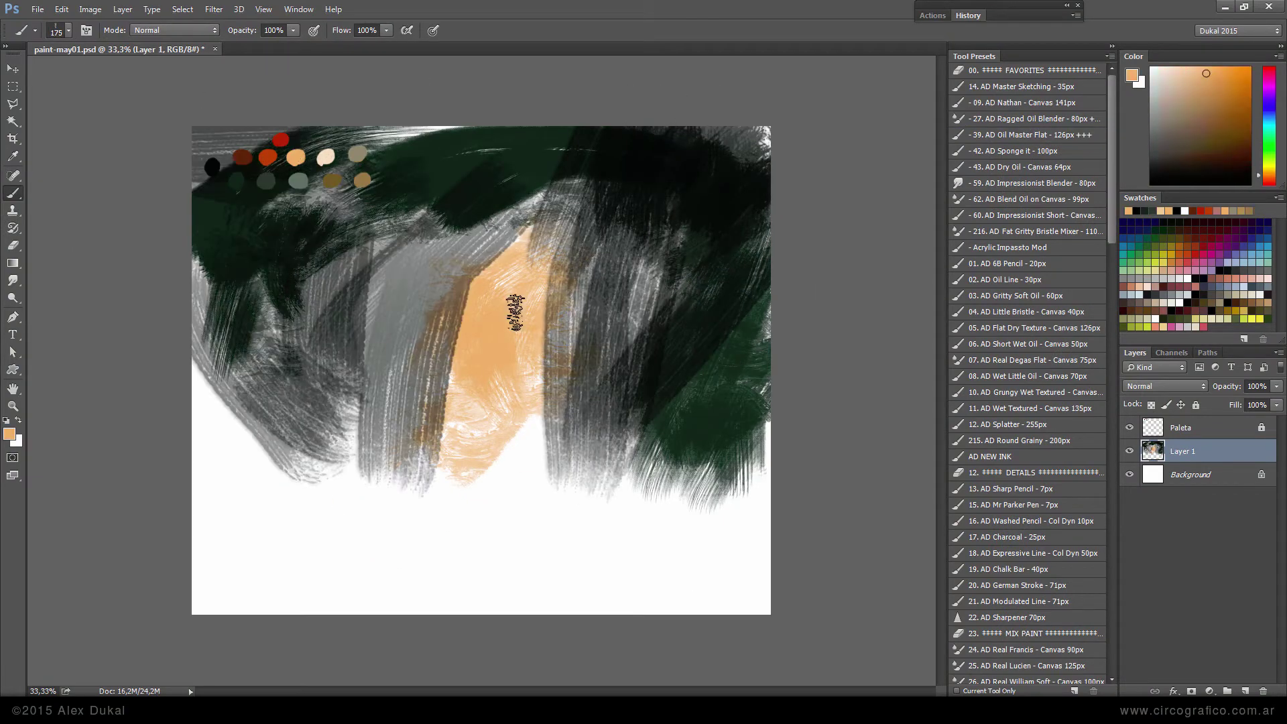
mouse_move(512, 286)
left_mouse_down()
mouse_move(535, 268)
mouse_move(537, 382)
left_mouse_up()
left_click(281, 139, "alt")
left_click_drag(446, 282, 456, 362)
key("bracketright")
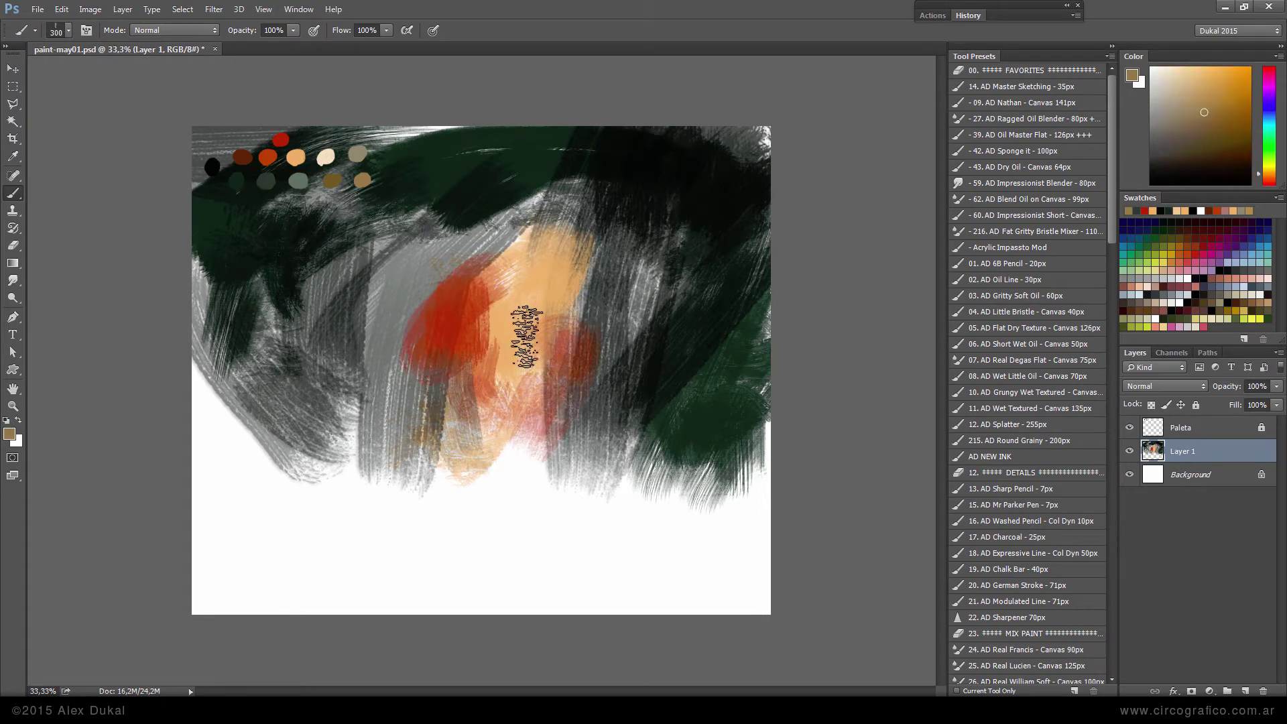
mouse_move(517, 287)
left_mouse_down()
mouse_move(495, 474)
mouse_move(644, 570)
left_mouse_up()
Cover the right side with grey and dark green strokes and a grey patch.
left_click_drag(637, 349, 724, 556)
left_click(686, 373, "alt")
left_click_drag(686, 373, 637, 557)
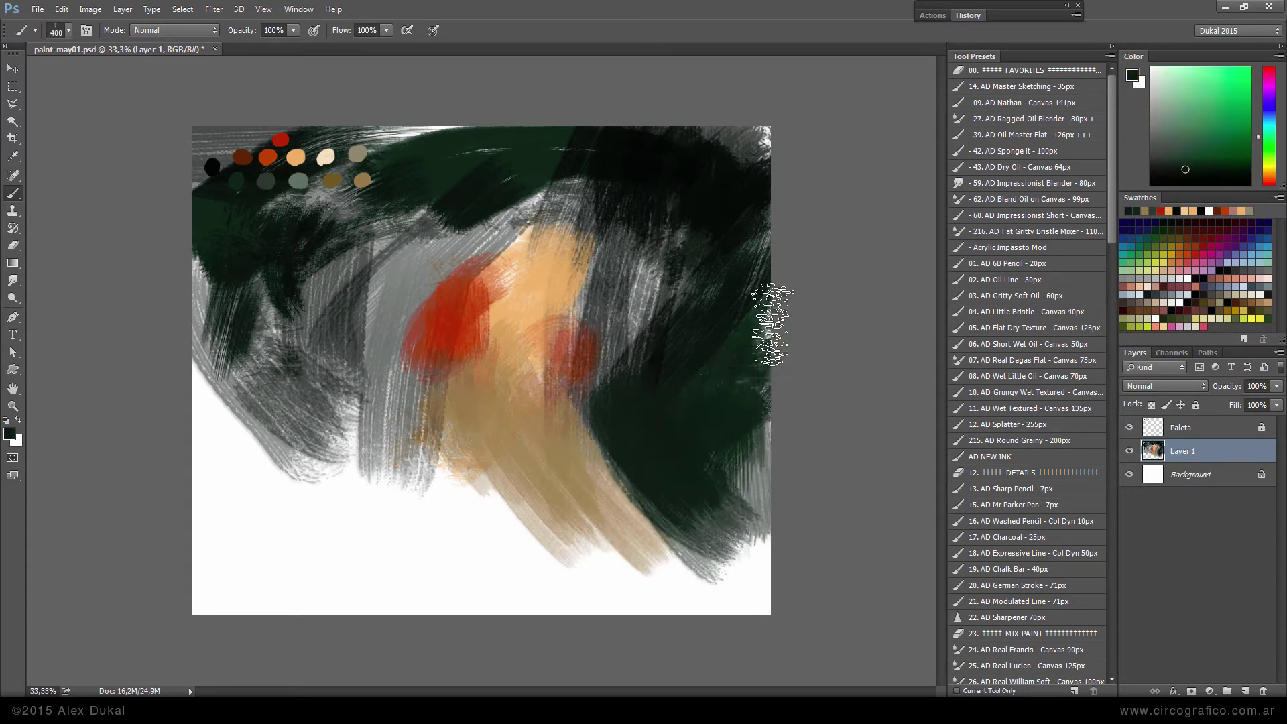
left_click_drag(738, 134, 704, 374)
key("bracketleft")
left_click(626, 336, "alt")
mouse_move(627, 336)
left_mouse_down()
mouse_move(660, 365)
mouse_move(738, 537)
left_mouse_up()
Paint dark strokes over the grey patch and the upper left.
key("bracketright")
left_click(738, 201, "alt")
mouse_move(604, 168)
left_mouse_down()
mouse_move(198, 124)
mouse_move(195, 446)
mouse_move(267, 431)
mouse_move(375, 509)
left_mouse_up()
key("bracketleft")
Darken the lower left, sweep red hair across the head, and add a dark eye socket.
key("bracketleft")
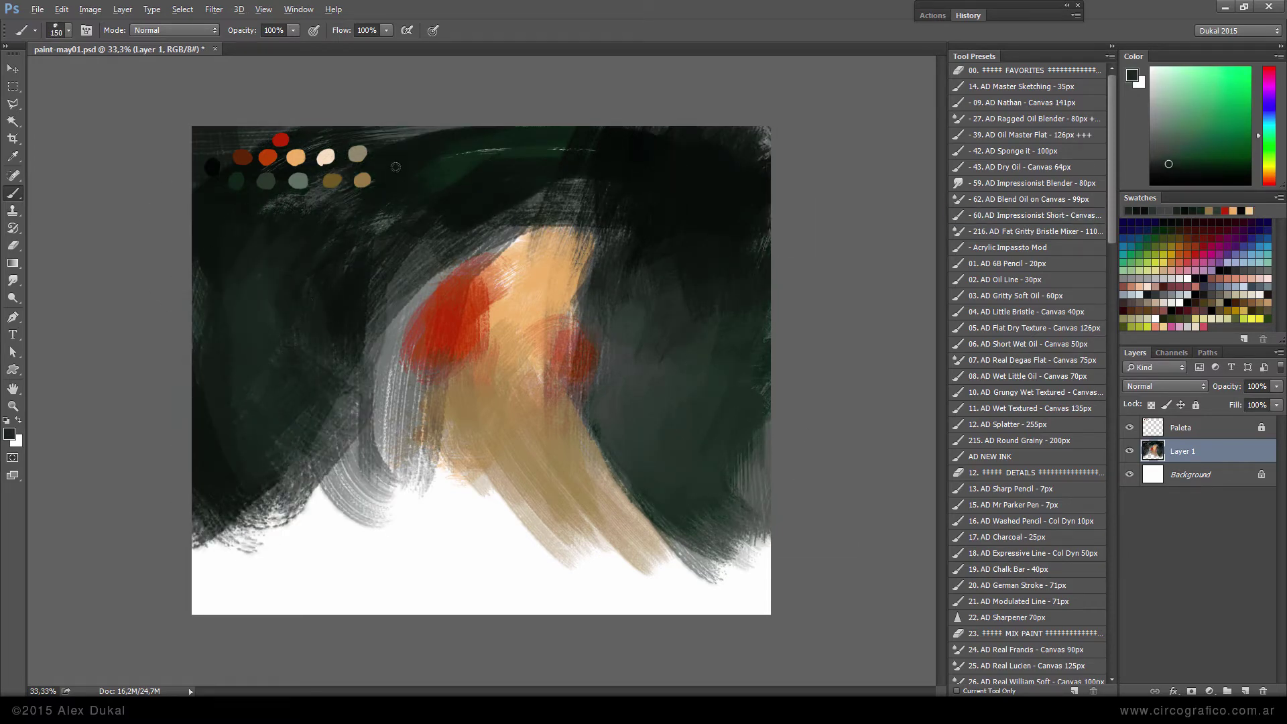
mouse_move(345, 382)
left_mouse_down()
mouse_move(302, 517)
mouse_move(375, 537)
left_mouse_up()
left_click(462, 320, "alt")
mouse_move(462, 319)
left_mouse_down()
mouse_move(460, 365)
mouse_move(460, 288)
mouse_move(575, 345)
mouse_move(599, 243)
left_mouse_up()
left_click(599, 243, "alt")
key("bracketleft")
key("bracketleft")
mouse_move(543, 308)
left_mouse_down()
mouse_move(505, 356)
mouse_move(539, 332)
left_mouse_up()
Repaint the red nose edge and refine its outline against the background.
left_click(544, 322, "alt")
left_click(617, 159, "alt")
key("bracketright")
key("bracketright")
key("bracketright")
left_click(540, 332, "alt")
key("bracketright")
left_click(630, 365, "alt")
left_click_drag(614, 388, 566, 275)
left_click(576, 304, "alt")
mouse_move(606, 352)
left_mouse_down()
mouse_move(576, 309)
mouse_move(578, 265)
mouse_move(536, 134)
left_mouse_up()
Paint peach and dark strokes atop the head and magenta on the nose and cheek.
key("ctrl+plus")
left_click_drag(643, 295, 651, 195)
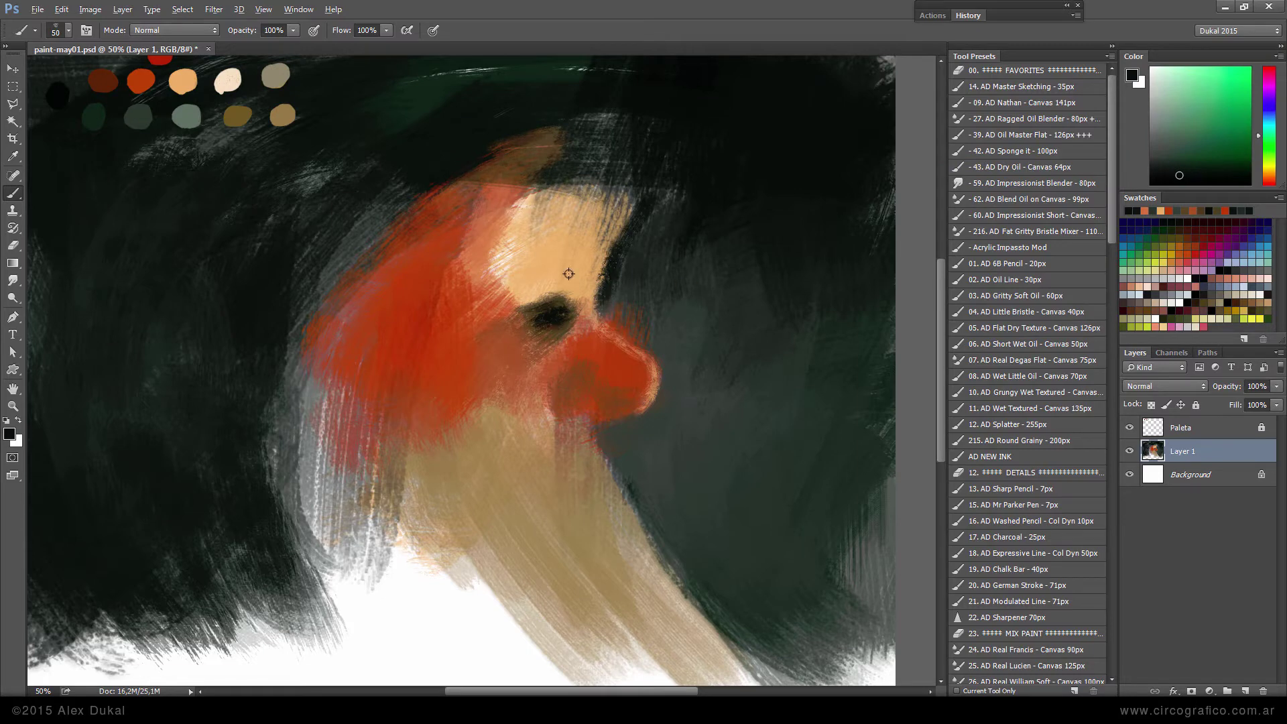
key("bracketright")
left_click_drag(1270, 94, 1271, 76)
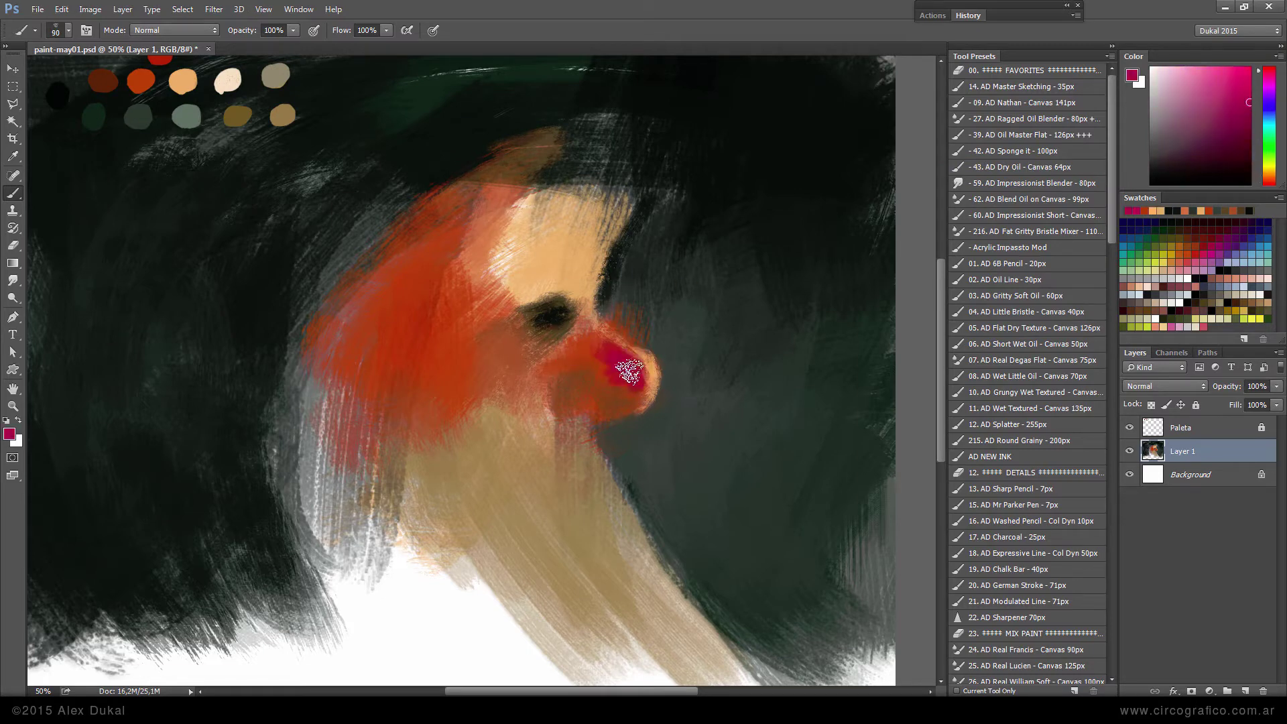
left_click_drag(629, 371, 590, 339)
left_click_drag(482, 368, 577, 436)
left_click(587, 442, "alt")
Paint a textured dark brown beard below the nose with the Acrylic Impasto brush.
key("ctrl+minus")
left_click(1009, 247)
left_click_drag(523, 389, 604, 456)
mouse_move(557, 402)
left_mouse_down()
mouse_move(564, 426)
mouse_move(469, 429)
left_mouse_up()
Paint light peach over the brow and forehead and load the Ragged Oil Blender preset.
left_click(521, 376, "alt")
key("bracketleft")
key("bracketleft")
key("bracketleft")
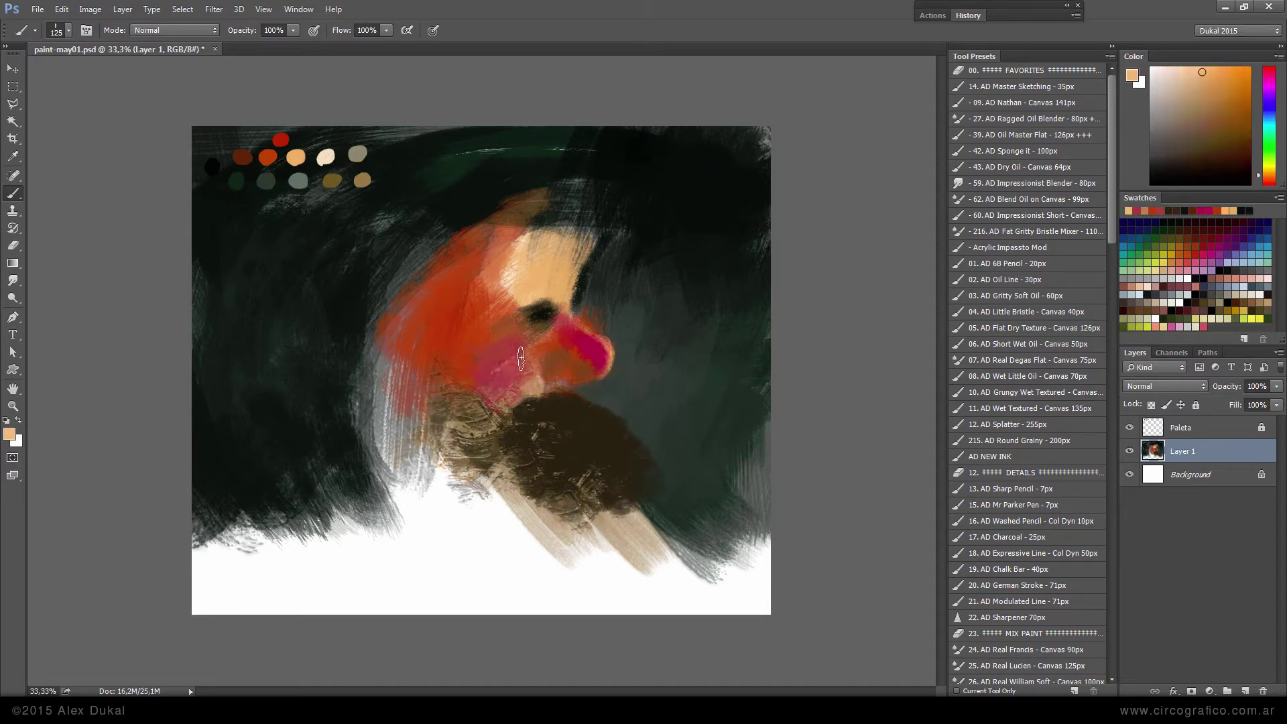
left_click(551, 314, "alt")
key("bracketleft")
key("bracketleft")
key("bracketleft")
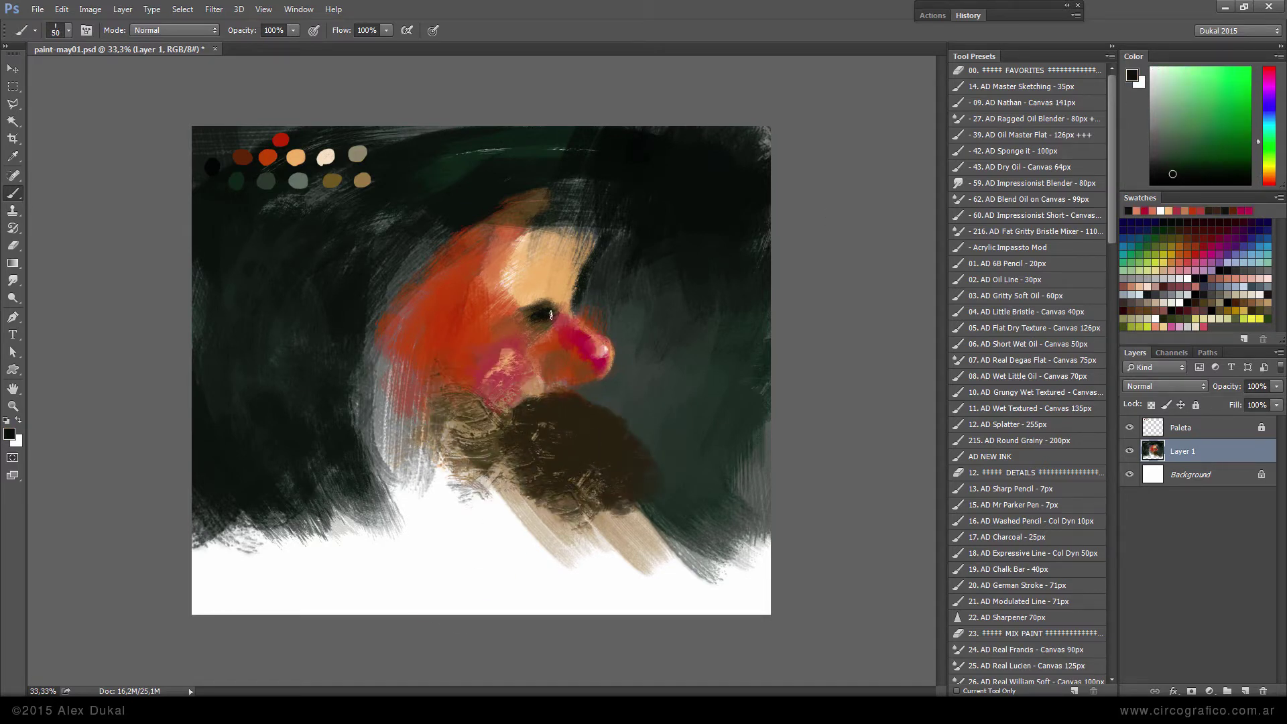
left_click(513, 309, "alt")
mouse_move(513, 298)
left_mouse_down()
mouse_move(539, 285)
mouse_move(569, 229)
mouse_move(589, 259)
mouse_move(546, 207)
mouse_move(552, 245)
mouse_move(598, 288)
left_mouse_up()
left_click(536, 268, "alt")
left_click(570, 270, "alt")
key("bracketleft")
key("bracketleft")
key("bracketleft")
left_click(1003, 119)
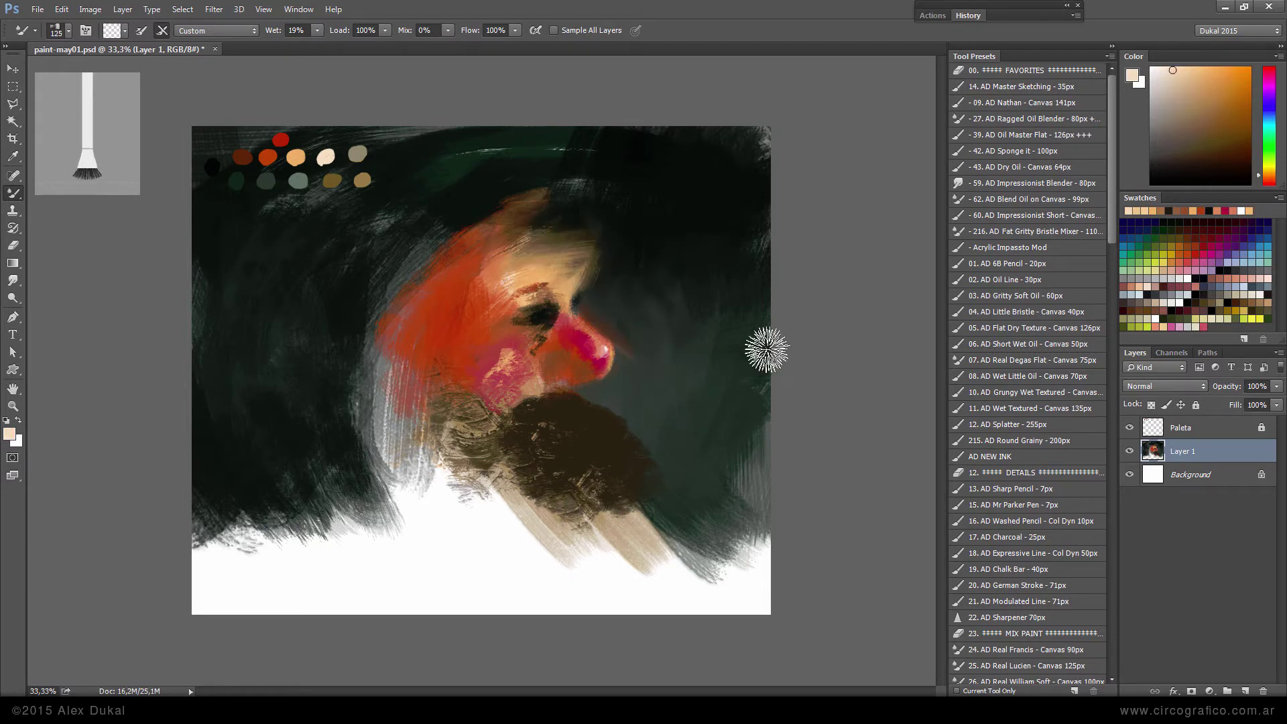
Blend the neck and chest into peach streaks with a wet Mixer Brush.
left_click(1022, 248)
key("bracketright")
key("bracketright")
mouse_move(523, 469)
left_mouse_down()
mouse_move(339, 369)
mouse_move(419, 515)
mouse_move(469, 563)
left_mouse_up()
key("bracketleft")
key("bracketleft")
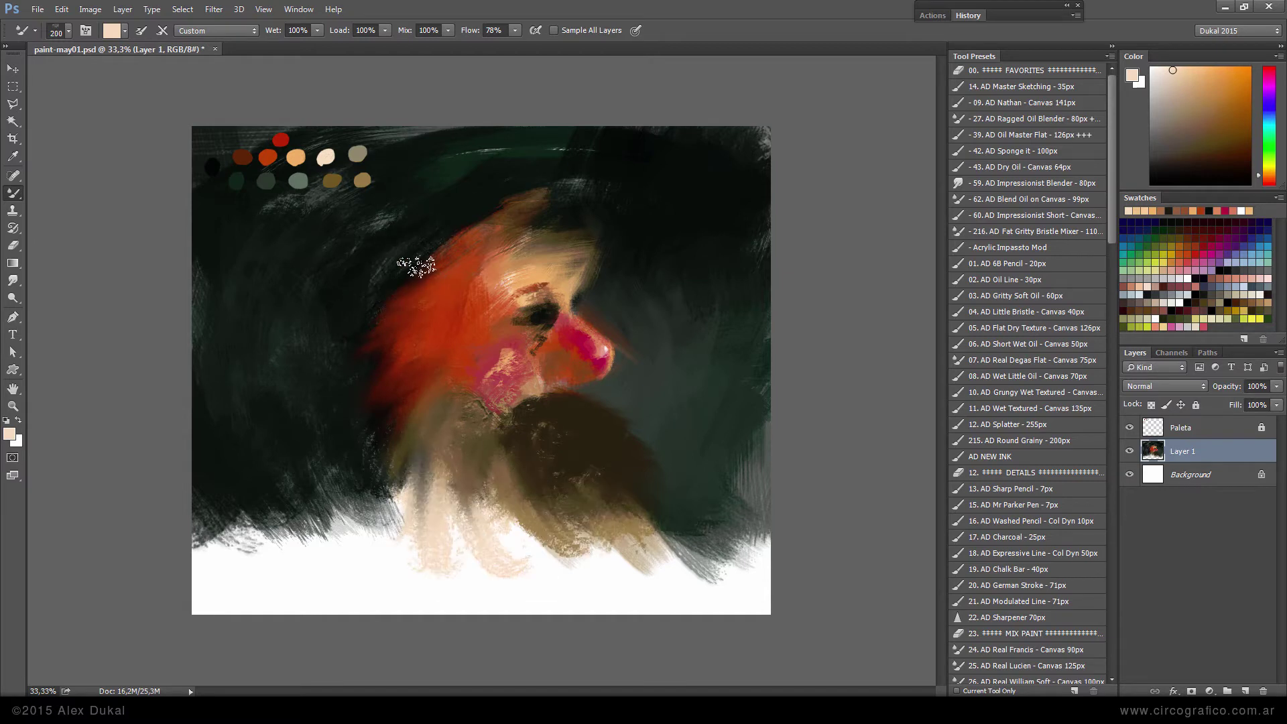
Darken the red hair with near-black strokes and paint a red ear on the left.
left_click(1026, 215)
left_click(409, 268, "alt")
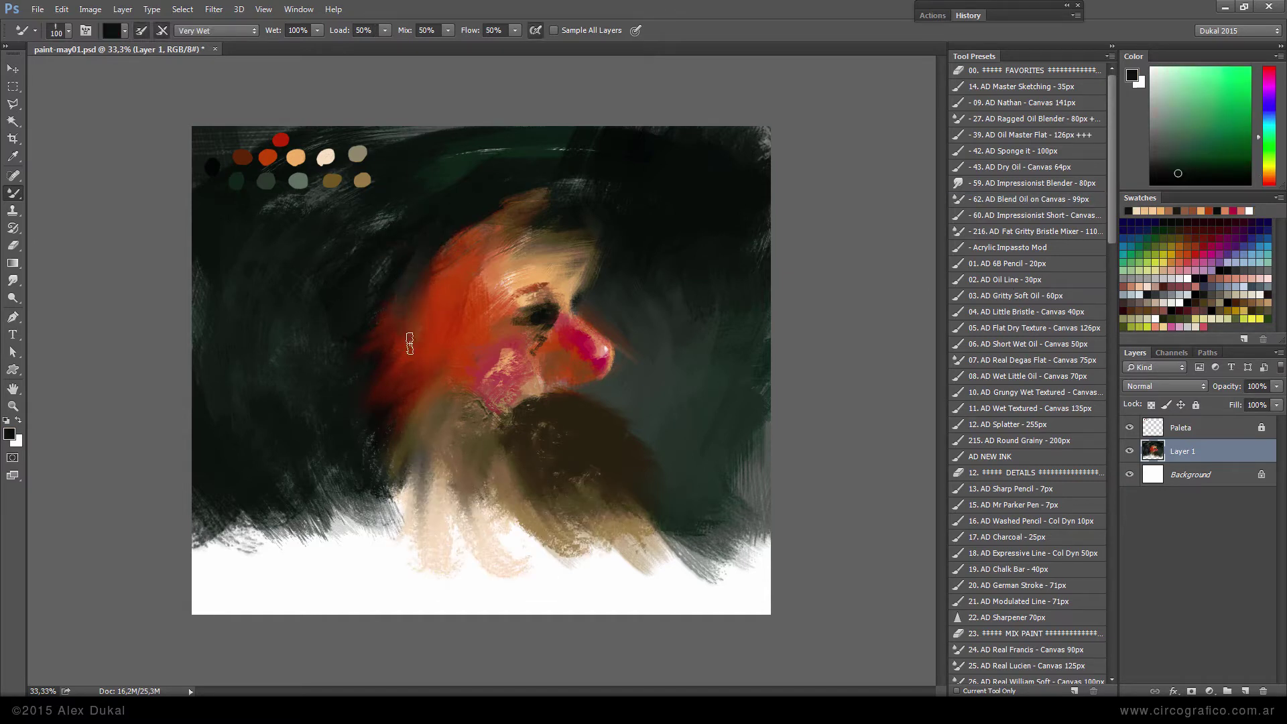
left_click_drag(411, 272, 448, 367)
key("bracketright")
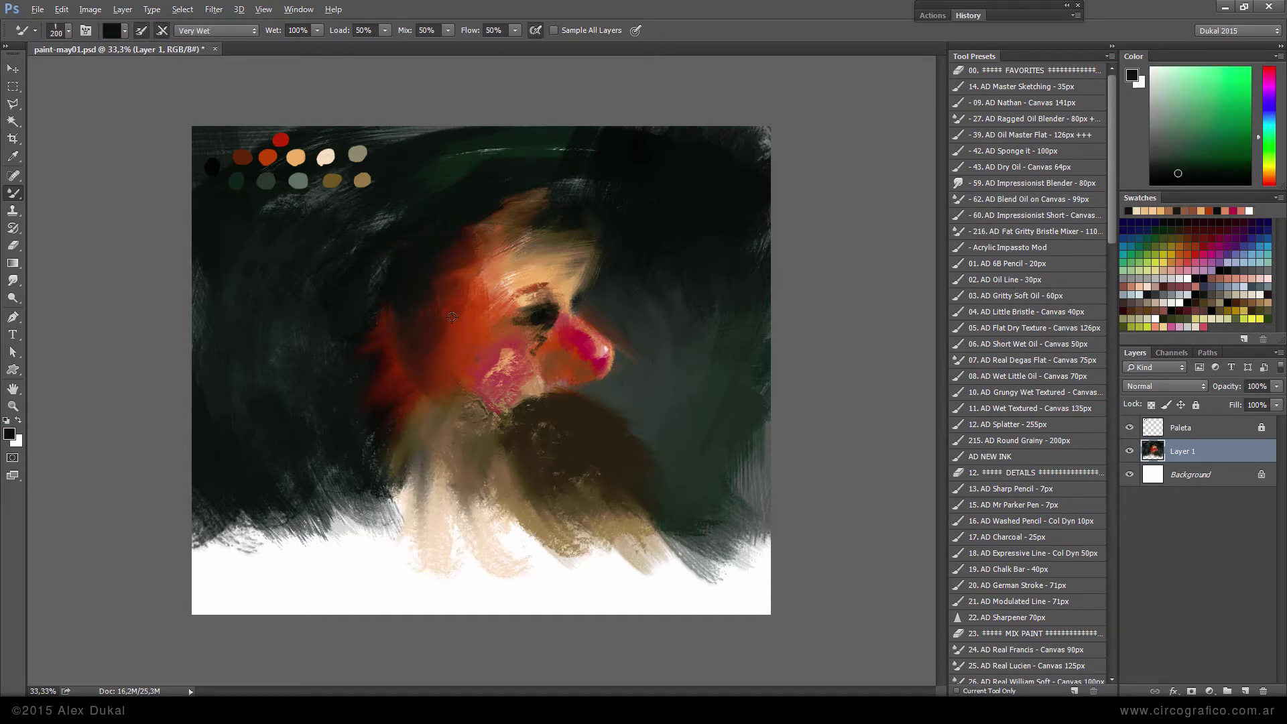
left_click(452, 317, "alt")
key("bracketleft")
key("bracketleft")
key("bracketleft")
left_click(499, 278, "alt")
mouse_move(389, 289)
left_mouse_down()
mouse_move(369, 332)
mouse_move(386, 308)
left_mouse_up()
left_click(385, 307, "alt")
key("bracketright")
key("bracketright")
With the Brush tool, paint grey-green hat strokes over the top of the head.
key("shift+b")
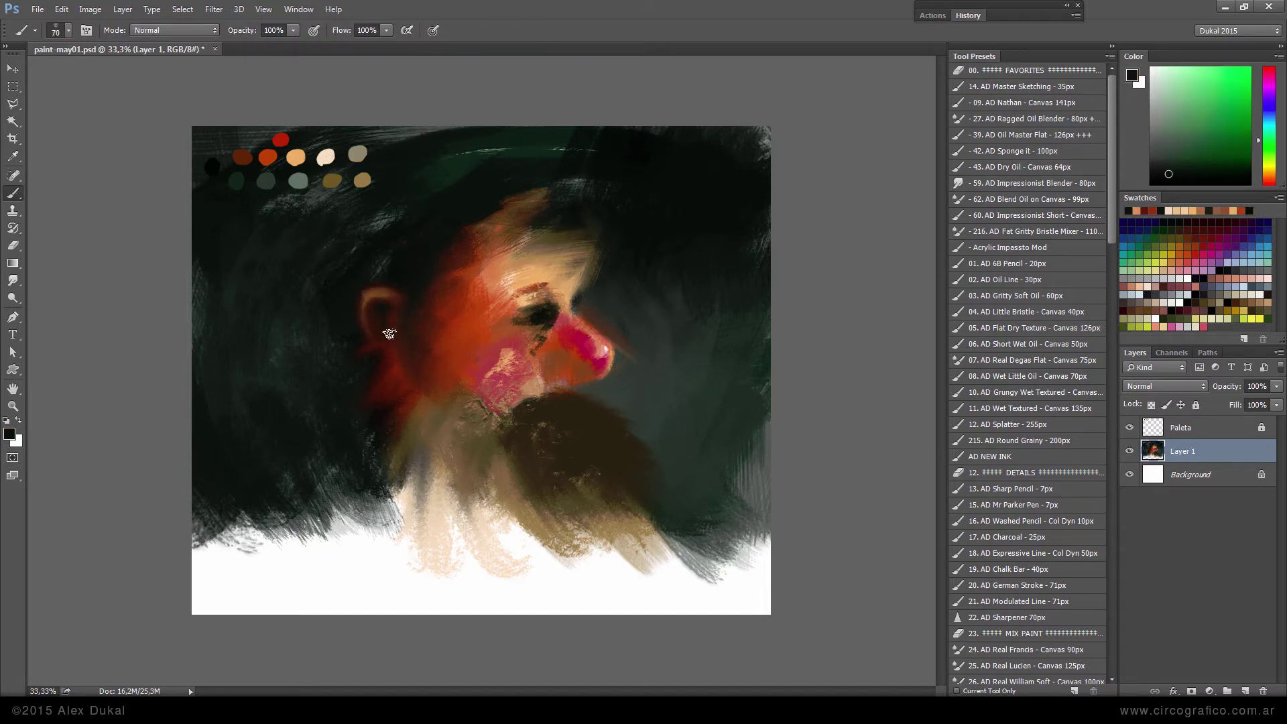
key("bracketleft")
left_click(374, 290, "alt")
left_click(526, 350, "alt")
key("bracketright")
key("bracketright")
left_click(575, 214, "alt")
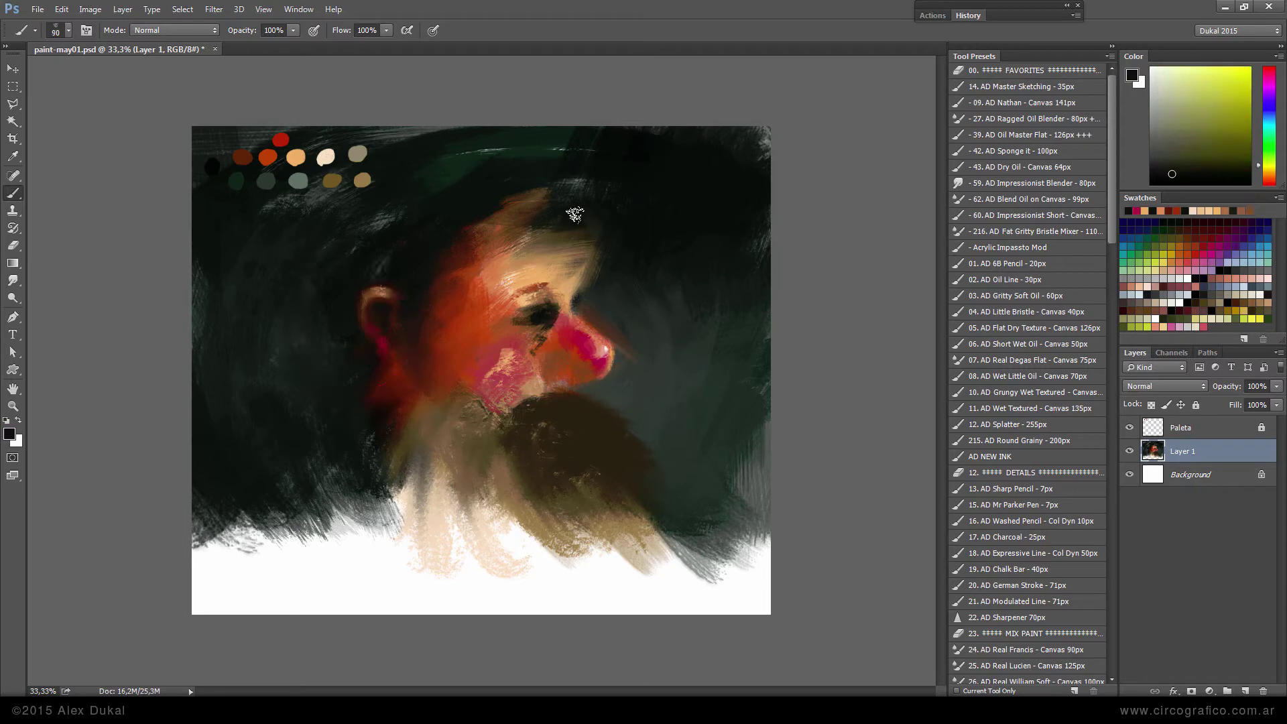
left_click(270, 183, "alt")
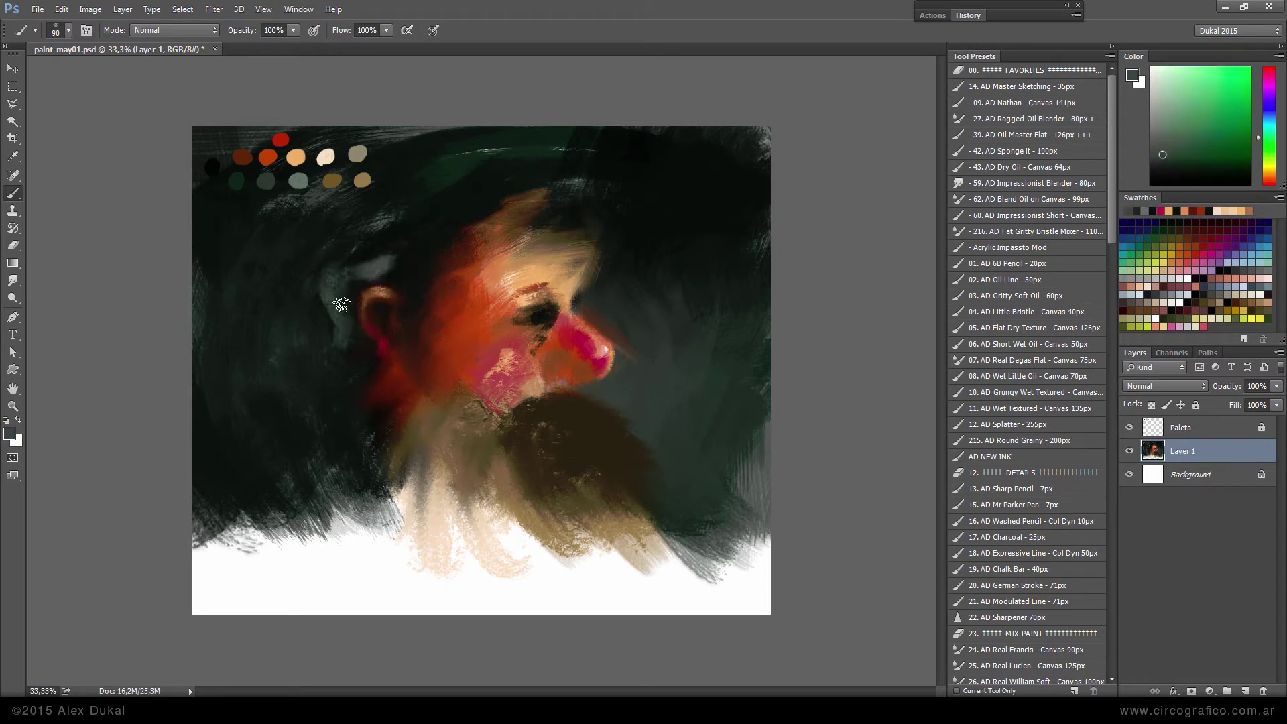
key("bracketleft")
key("bracketleft")
mouse_move(379, 191)
left_mouse_down()
mouse_move(501, 161)
mouse_move(395, 176)
left_mouse_up()
left_click(357, 154, "alt")
key("bracketright")
key("bracketright")
key("bracketright")
left_click(405, 173, "alt")
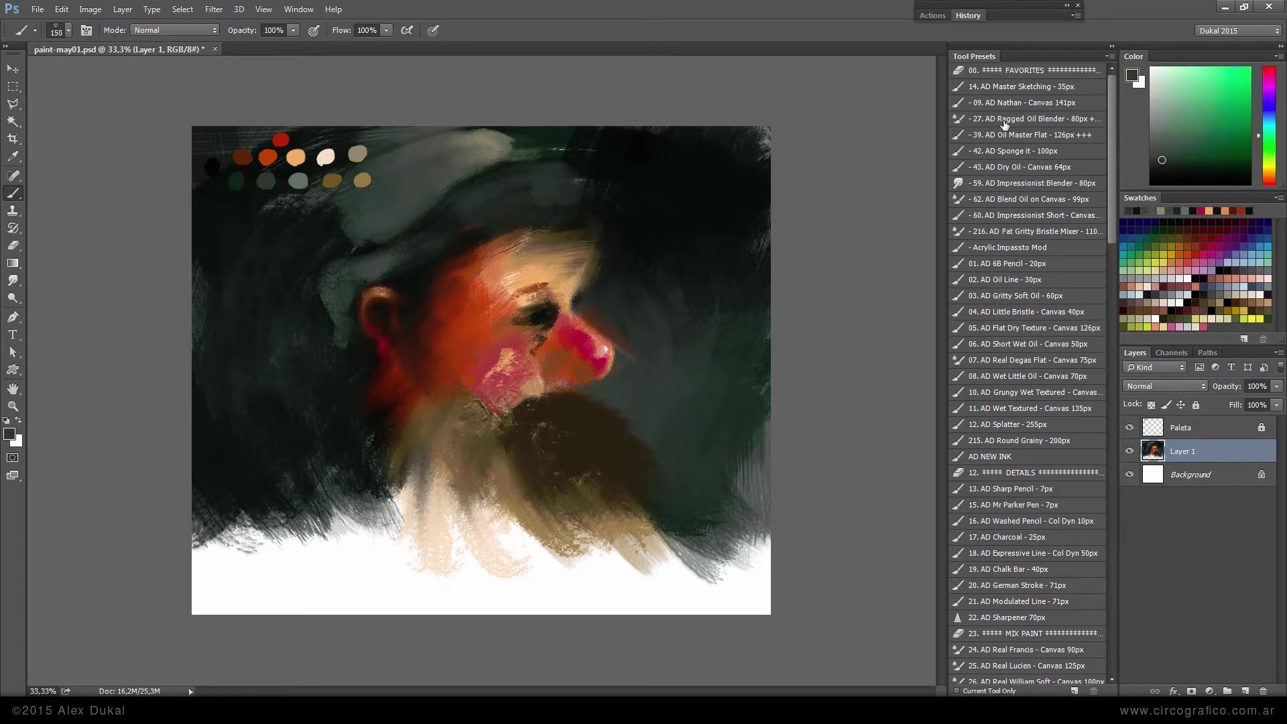
Blend the hat with the Ragged Oil Blender and paint a light streak across it.
key("F2")
key("bracketright")
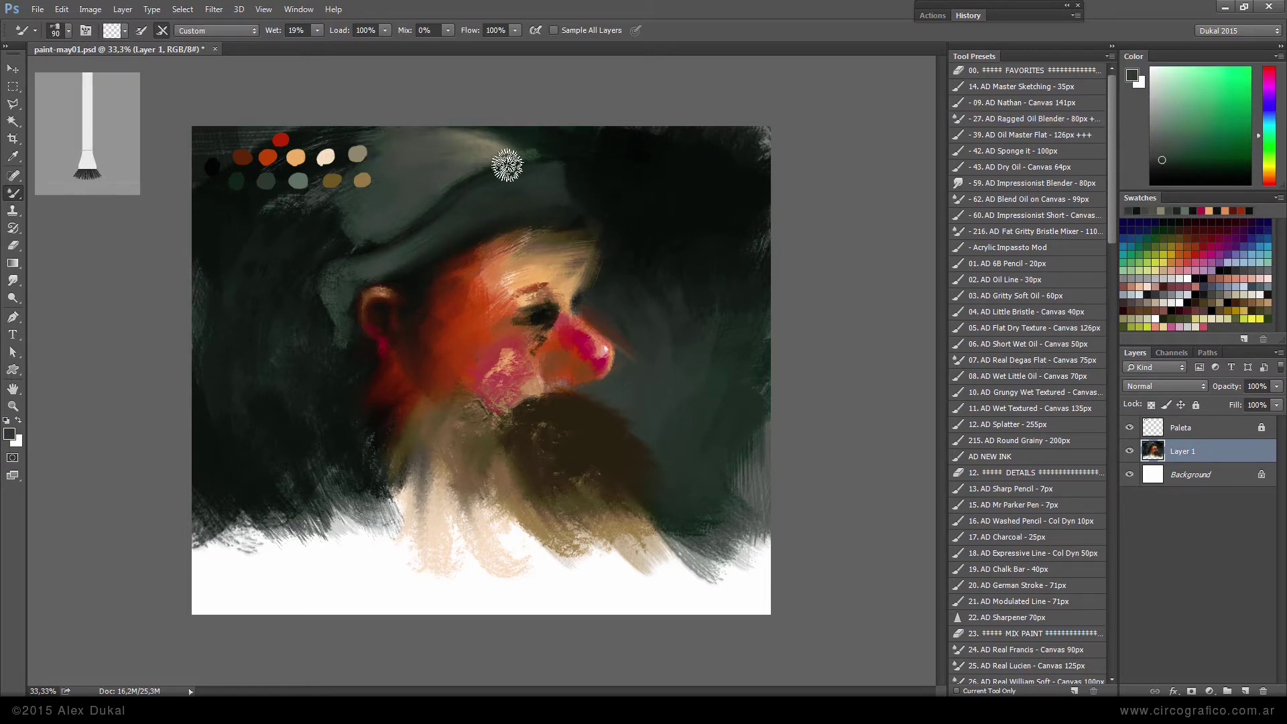
left_click_drag(505, 163, 443, 208)
key("F1")
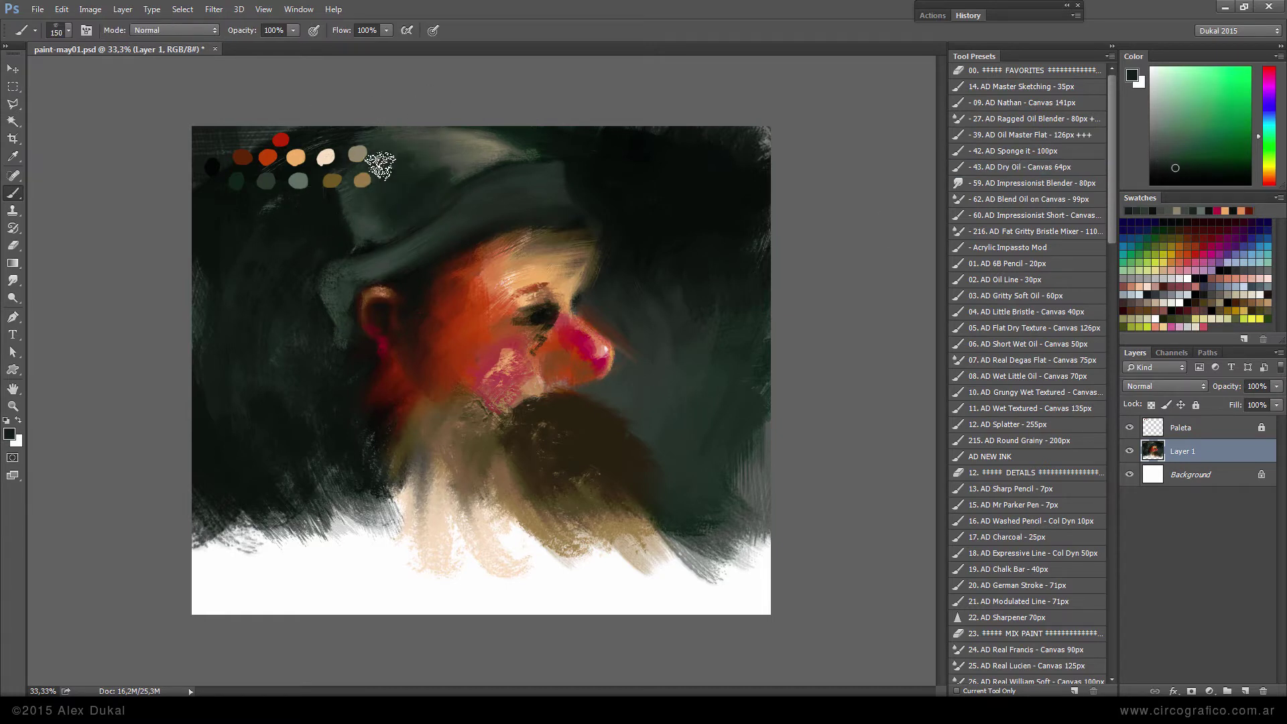
key("F3")
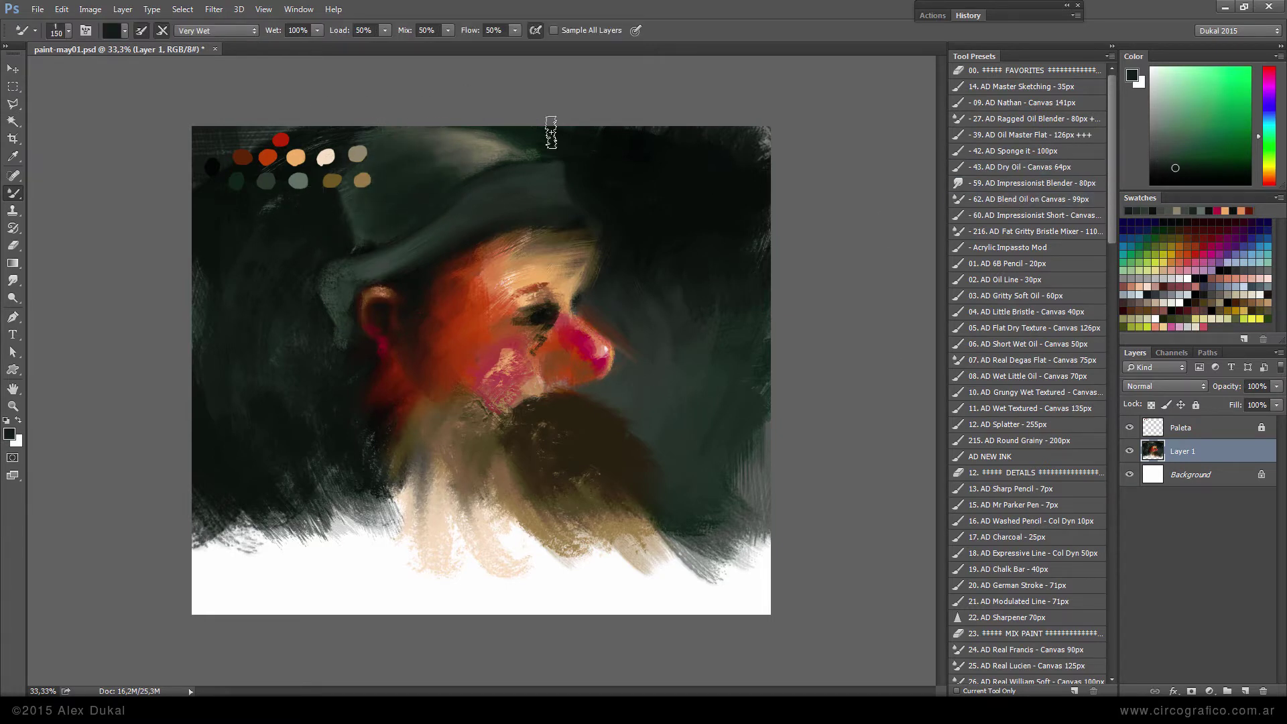
key("F2")
mouse_move(563, 166)
left_mouse_down()
mouse_move(565, 193)
mouse_move(647, 188)
mouse_move(596, 121)
mouse_move(705, 130)
left_mouse_up()
key("F3")
Sample dark green from the background and darken the right side of the beard.
key("d")
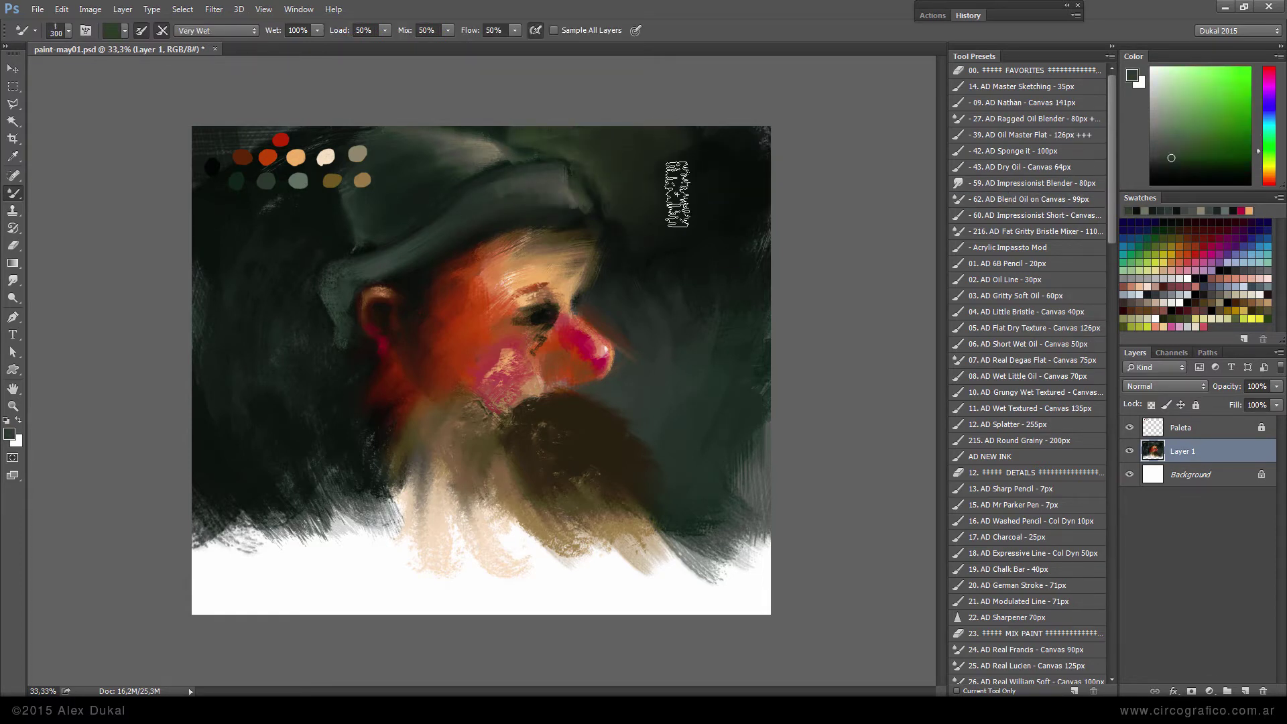
left_click(643, 211, "alt")
key("bracketleft")
key("bracketleft")
key("bracketleft")
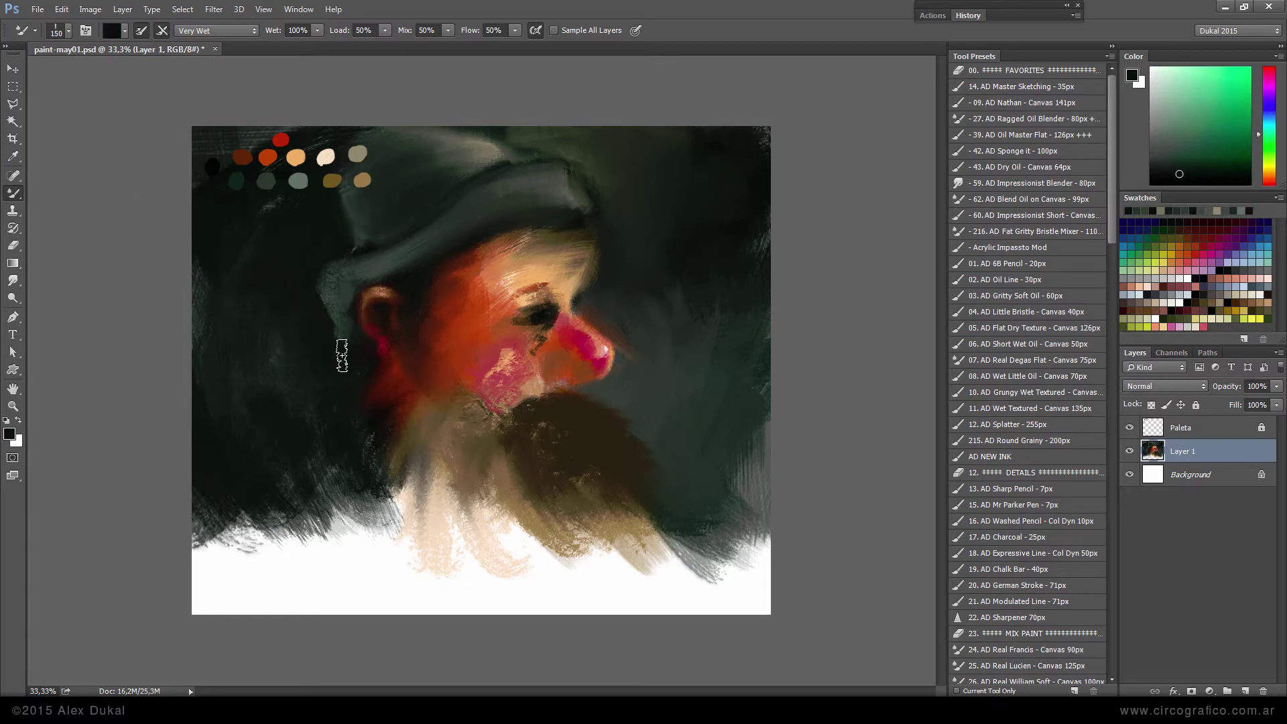
left_click(209, 198, "alt")
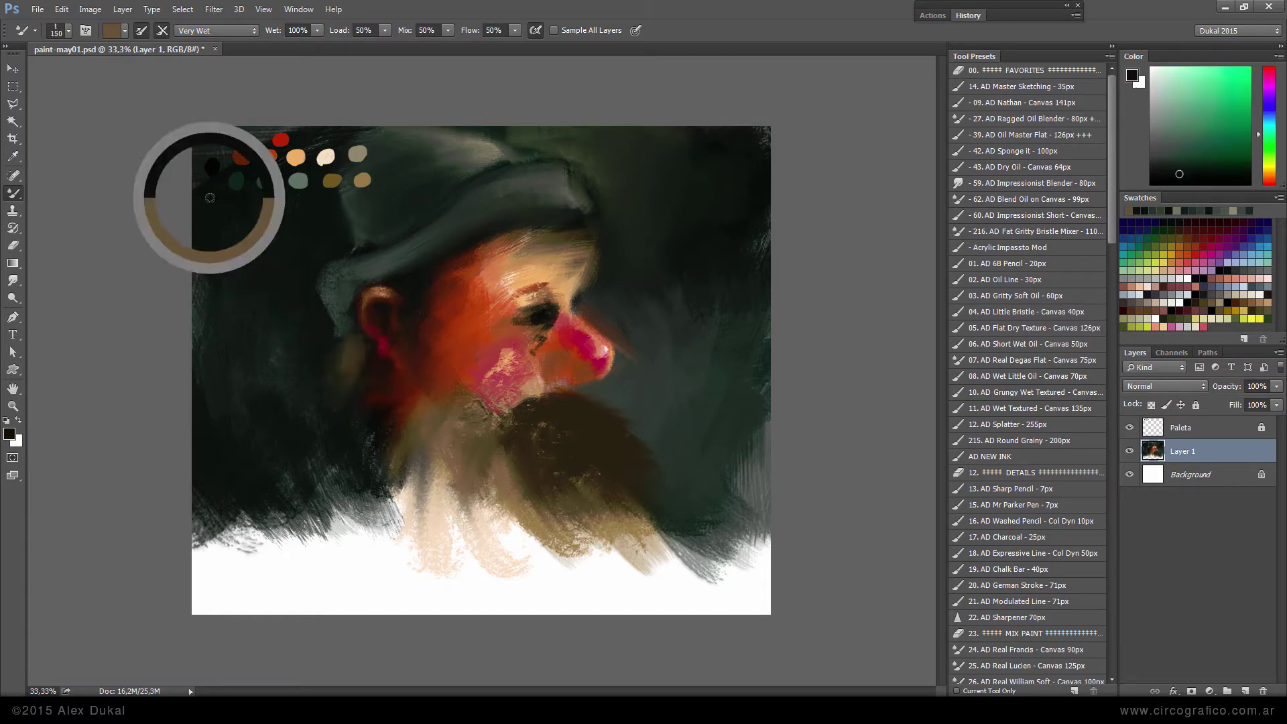
key("F2")
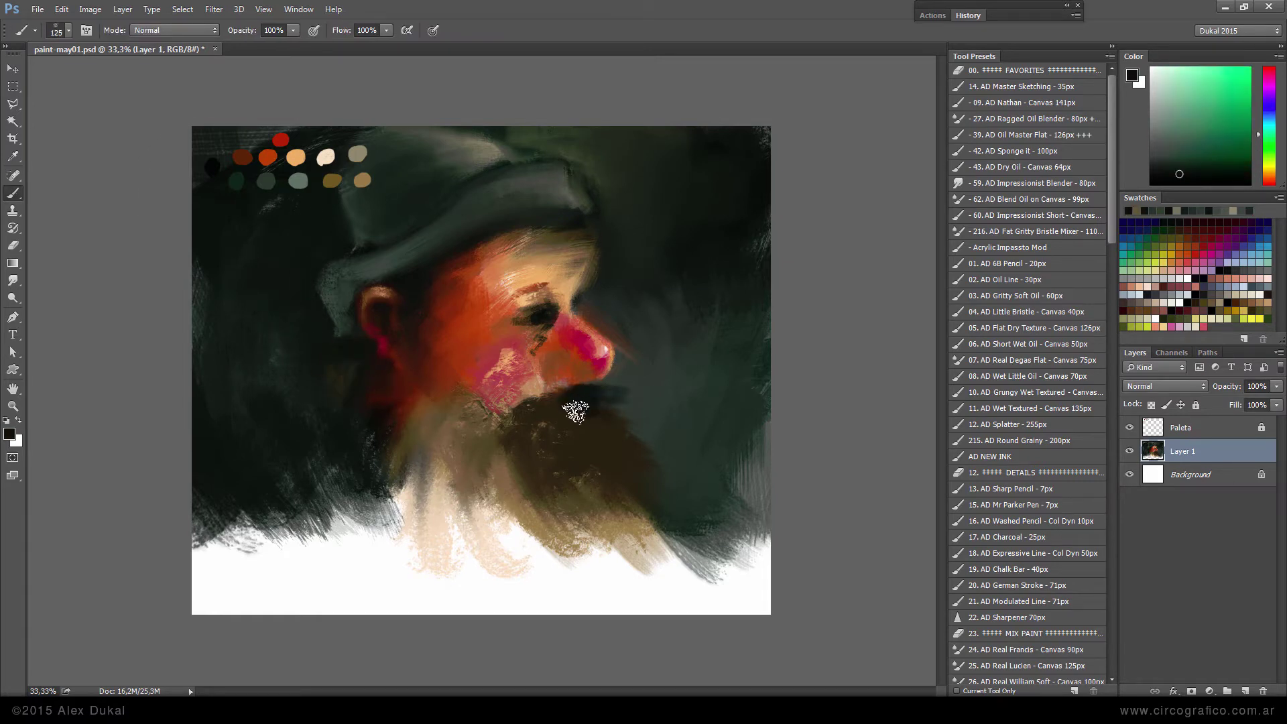
key("bracketright")
left_click_drag(575, 411, 646, 452)
Resample peach skin tones with the Very Wet brush and hide the Paleta swatch layer.
left_click(1021, 201)
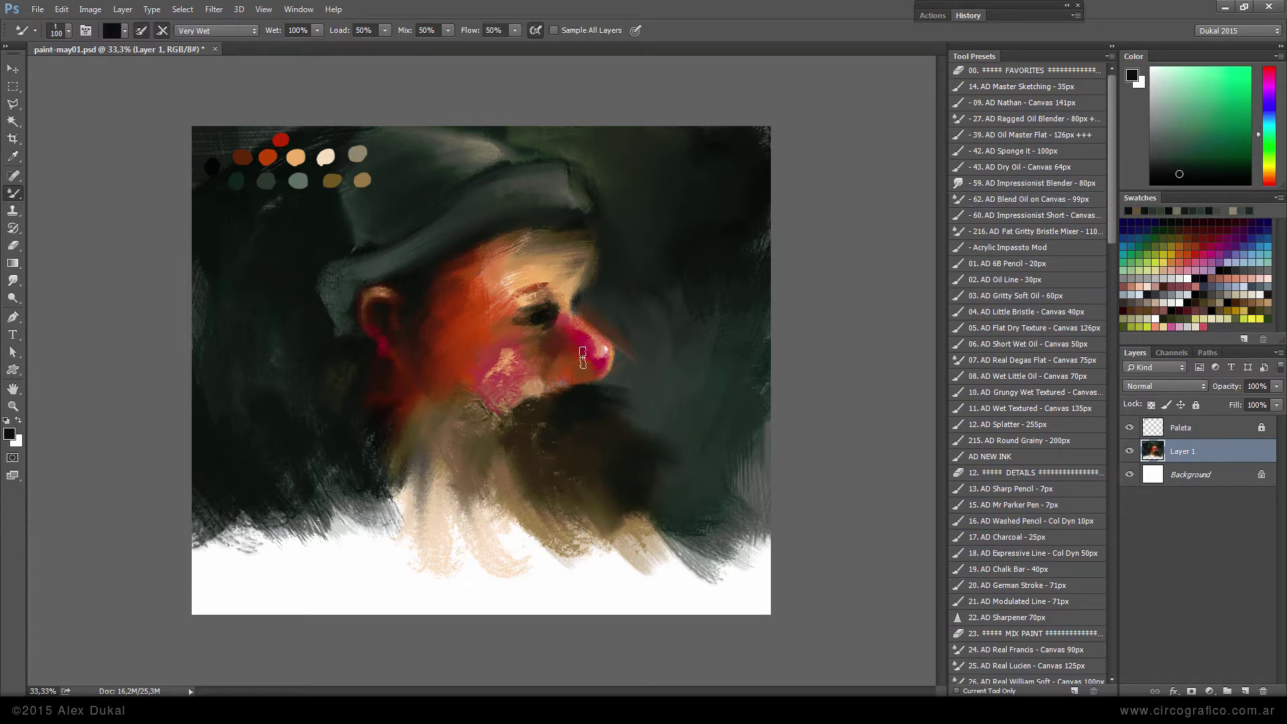
key("bracketright")
left_click(536, 369, "alt")
left_click(501, 356, "alt")
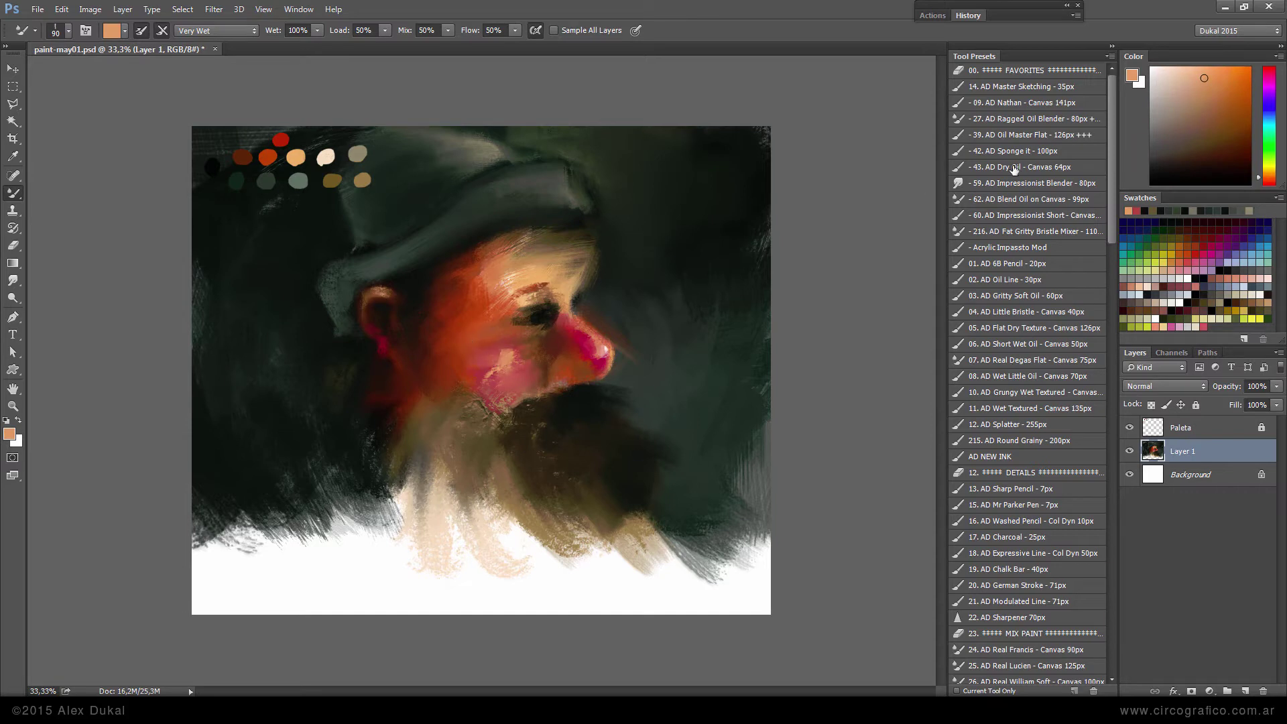
key("shift+b")
key("shift+b")
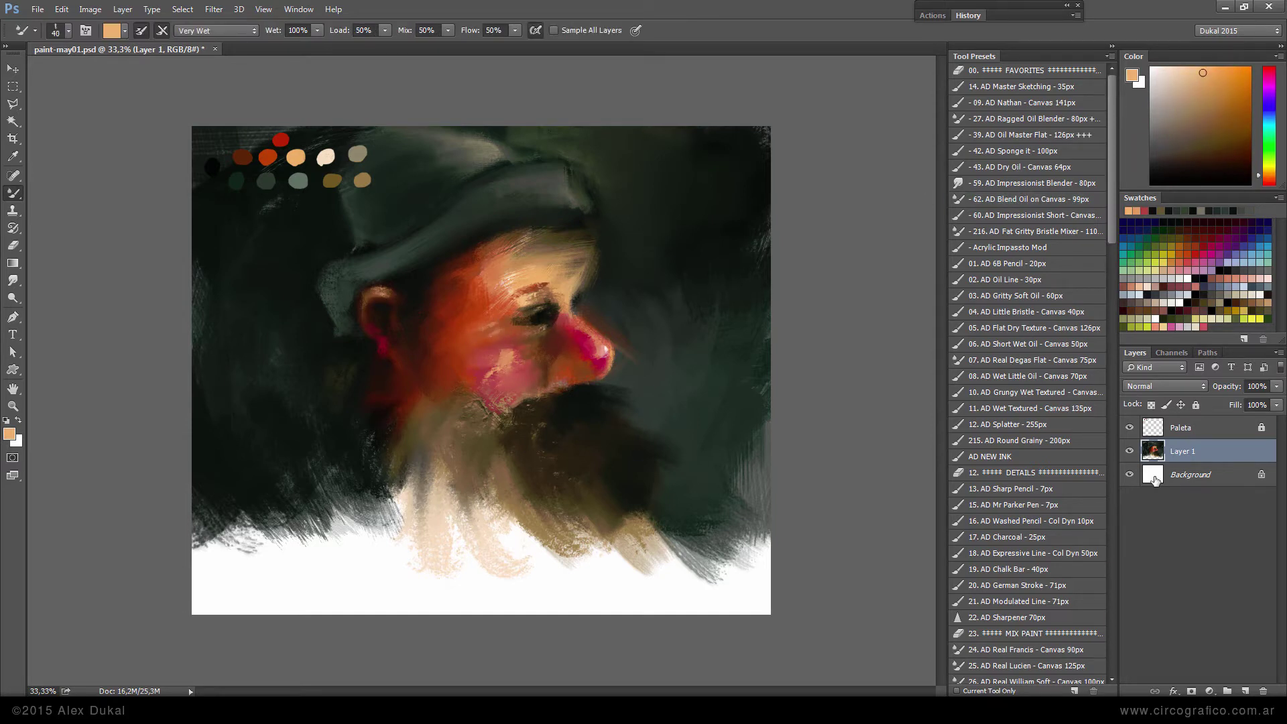
left_click(1130, 427)
Shift the painting lower and cover the white top strip with dark green-black.
key("shift+b")
left_click_drag(503, 273, 531, 295)
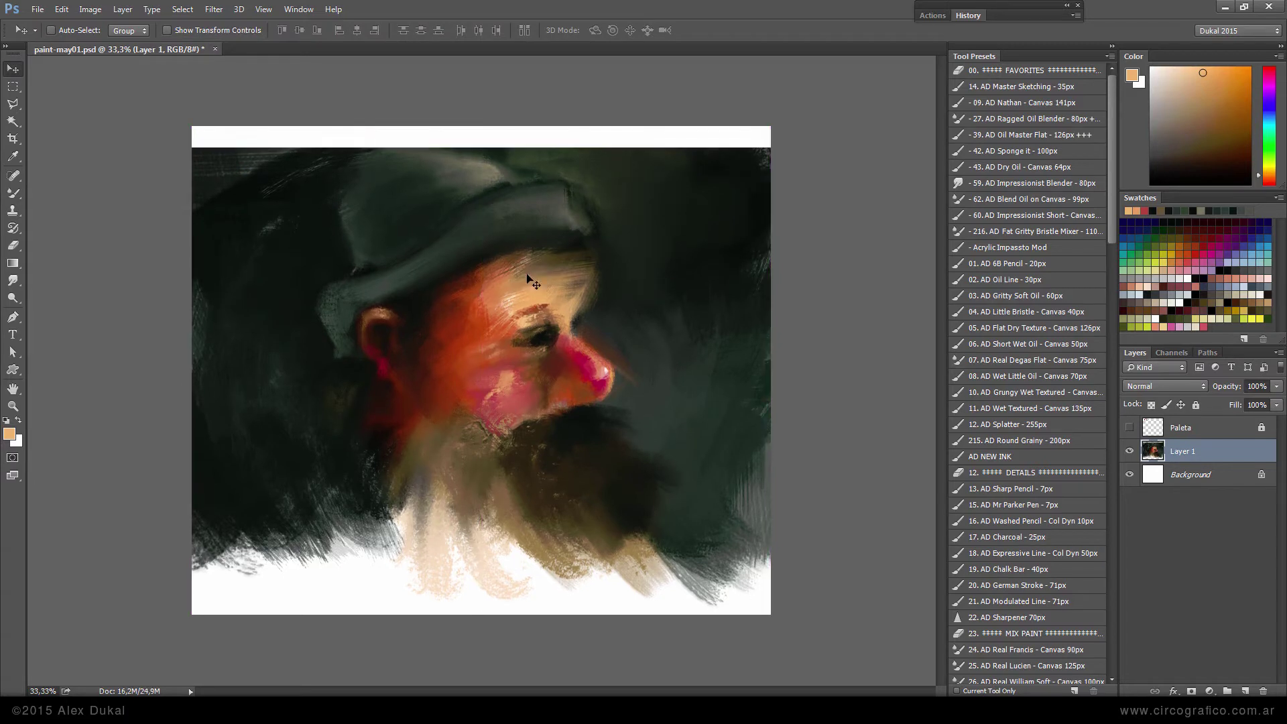
left_click(340, 163, "alt")
left_click_drag(195, 137, 563, 137)
left_click_drag(429, 137, 768, 137)
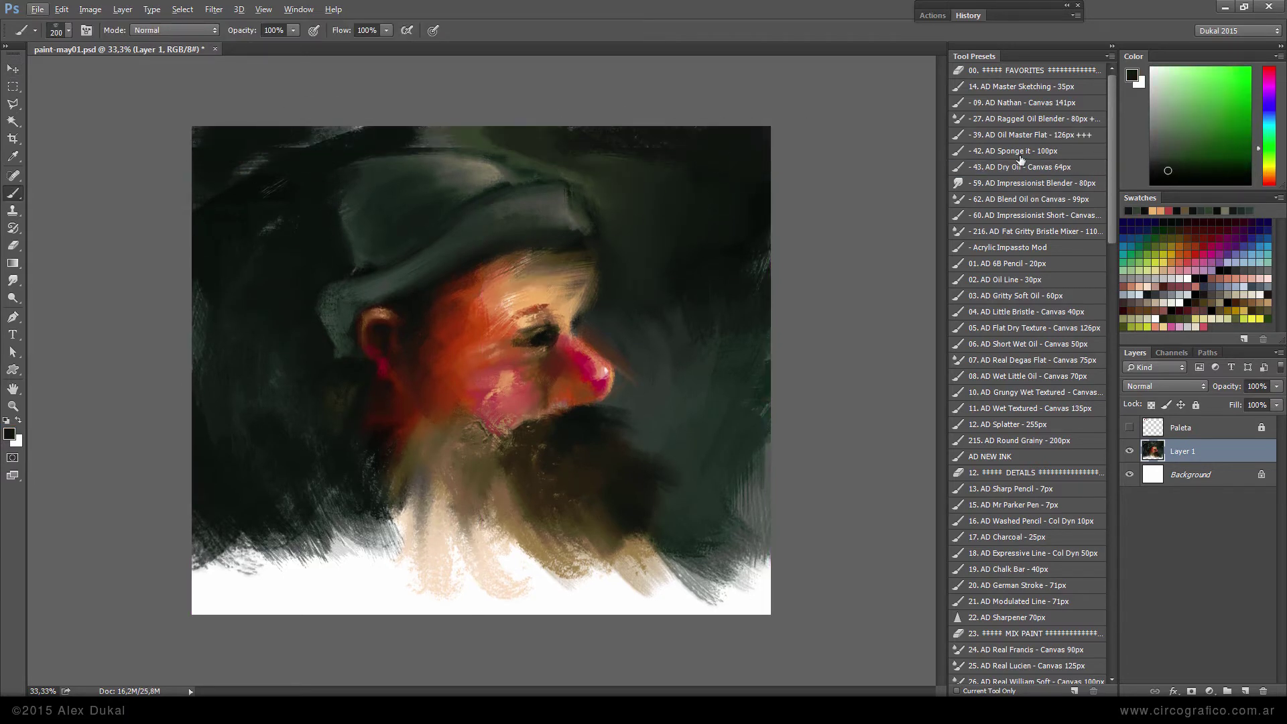
Blend background greens with a slightly larger Blend Oil on Canvas brush.
left_click(1019, 199)
left_click(363, 202, "alt")
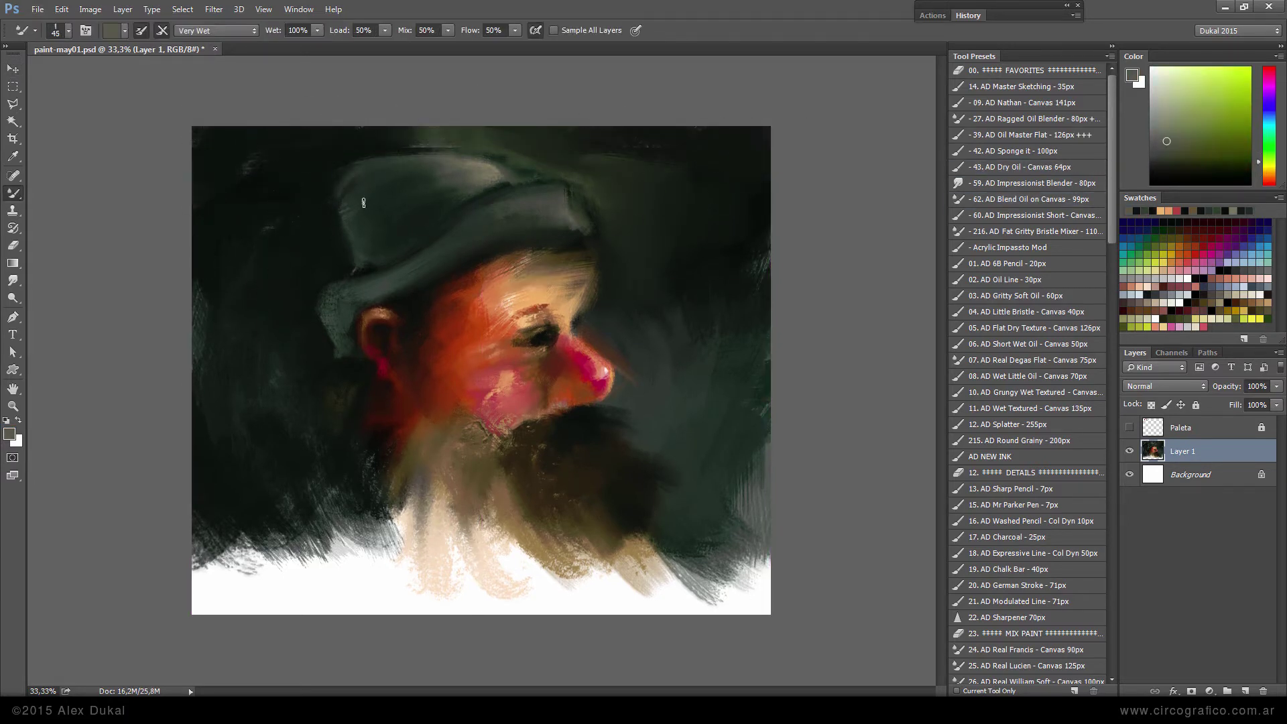
left_click(334, 184, "alt")
key("bracketright")
key("bracketright")
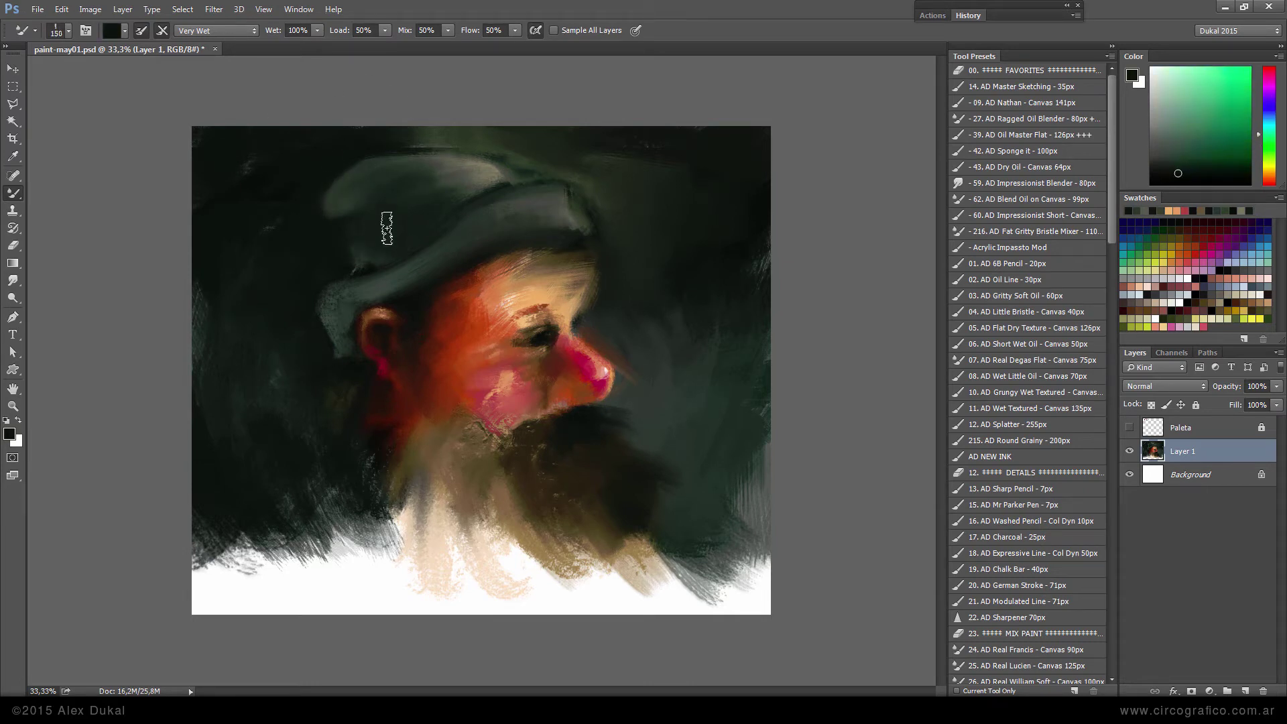
left_click(554, 172, "alt")
key("bracketright")
Load a canvas colour into the wet oil blender and zoom in on the portrait.
key("shift+b")
left_click(409, 143, "alt")
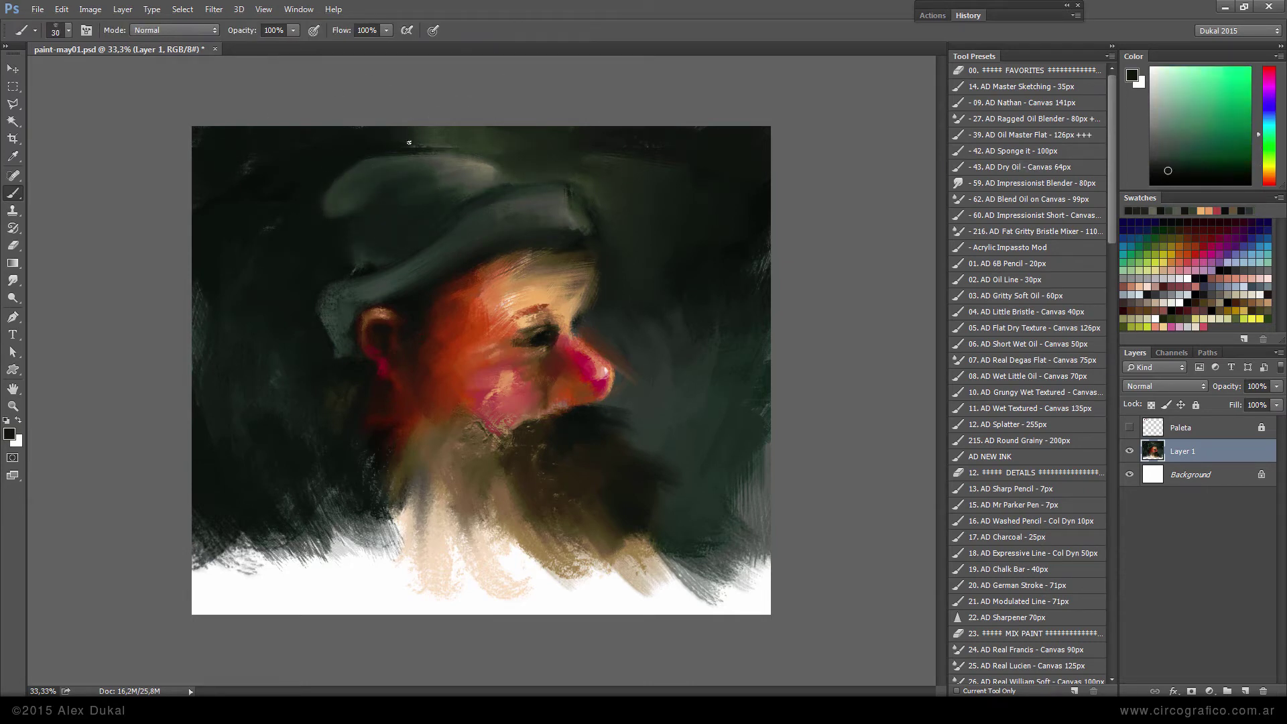
left_click(1020, 201)
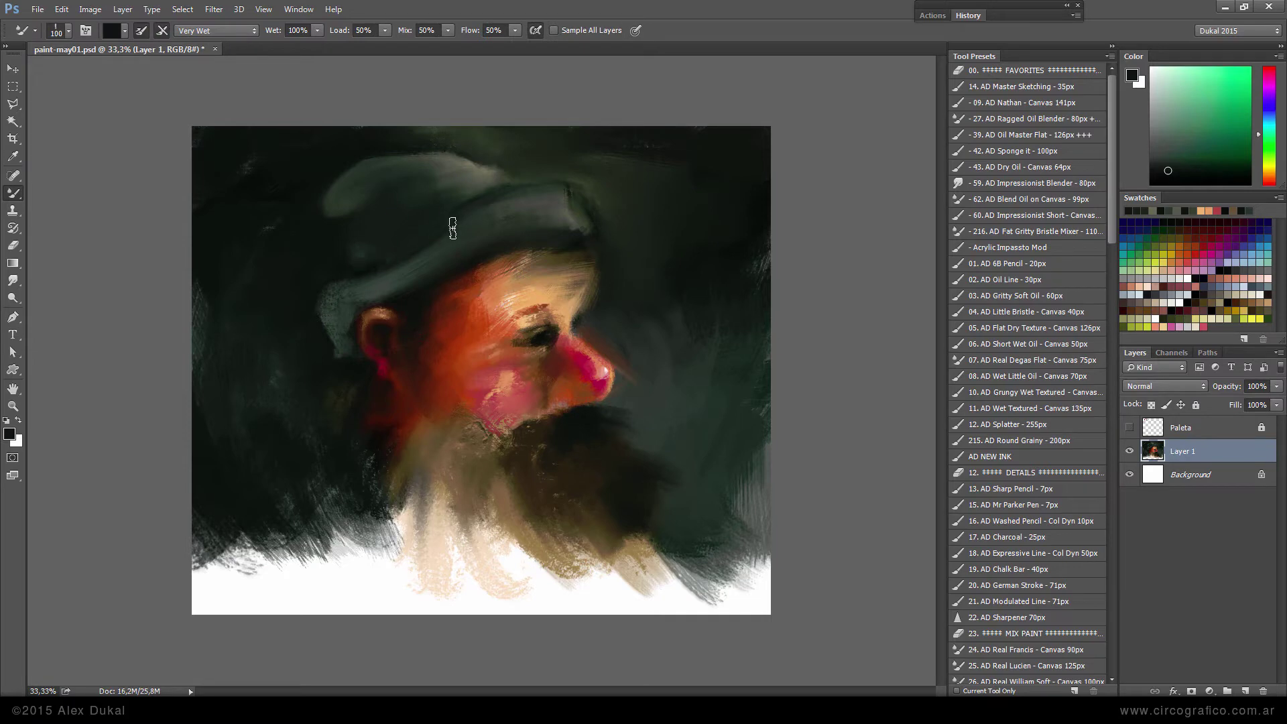
left_click(429, 216, "alt")
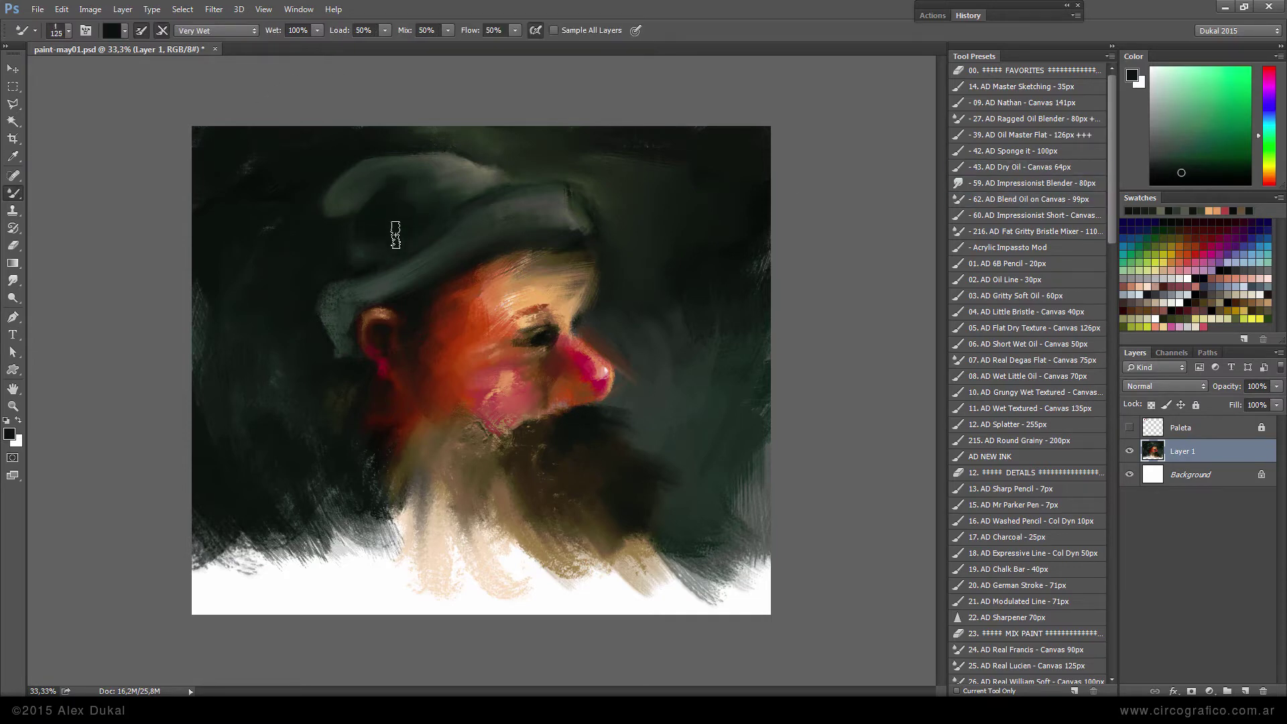
key("ctrl+plus")
Paint the face with sampled tan, light pink, brown and near-black tones.
key("shift+b")
left_click(561, 326, "alt")
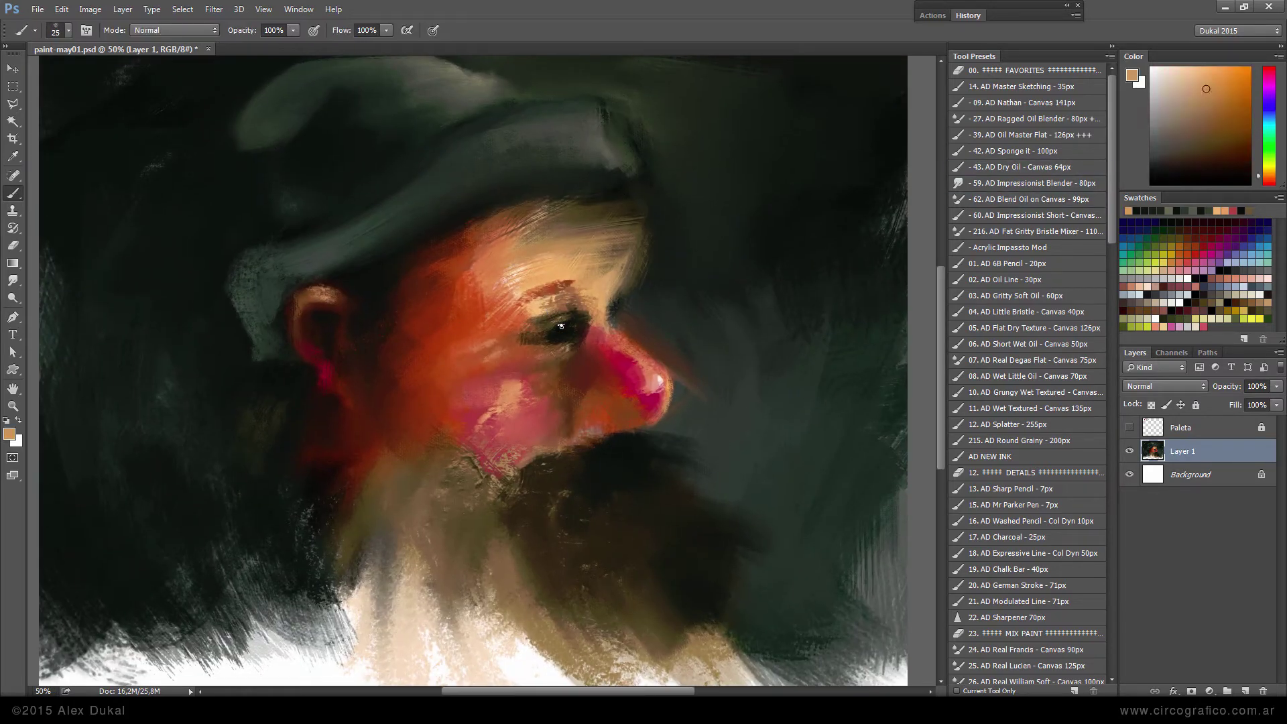
left_click(659, 381, "alt")
key("bracketleft")
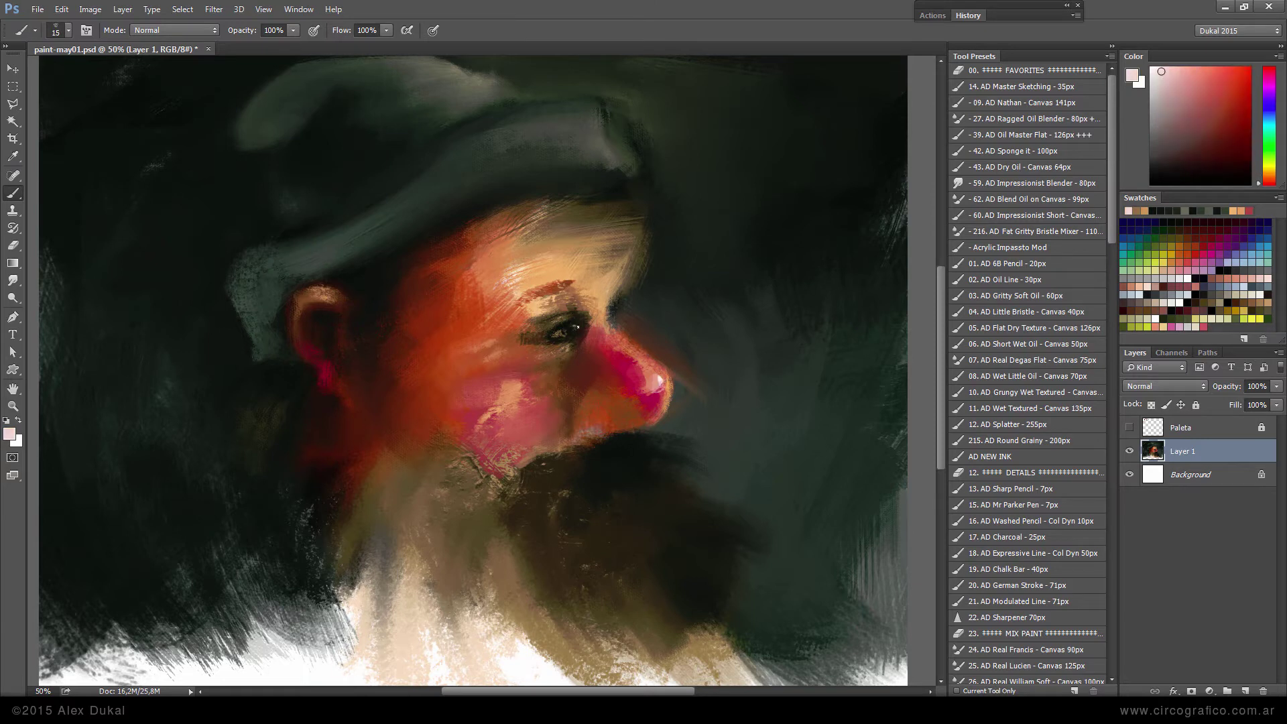
left_click(581, 318, "alt")
left_click(608, 329, "alt")
key("bracketright")
key("bracketright")
key("bracketright")
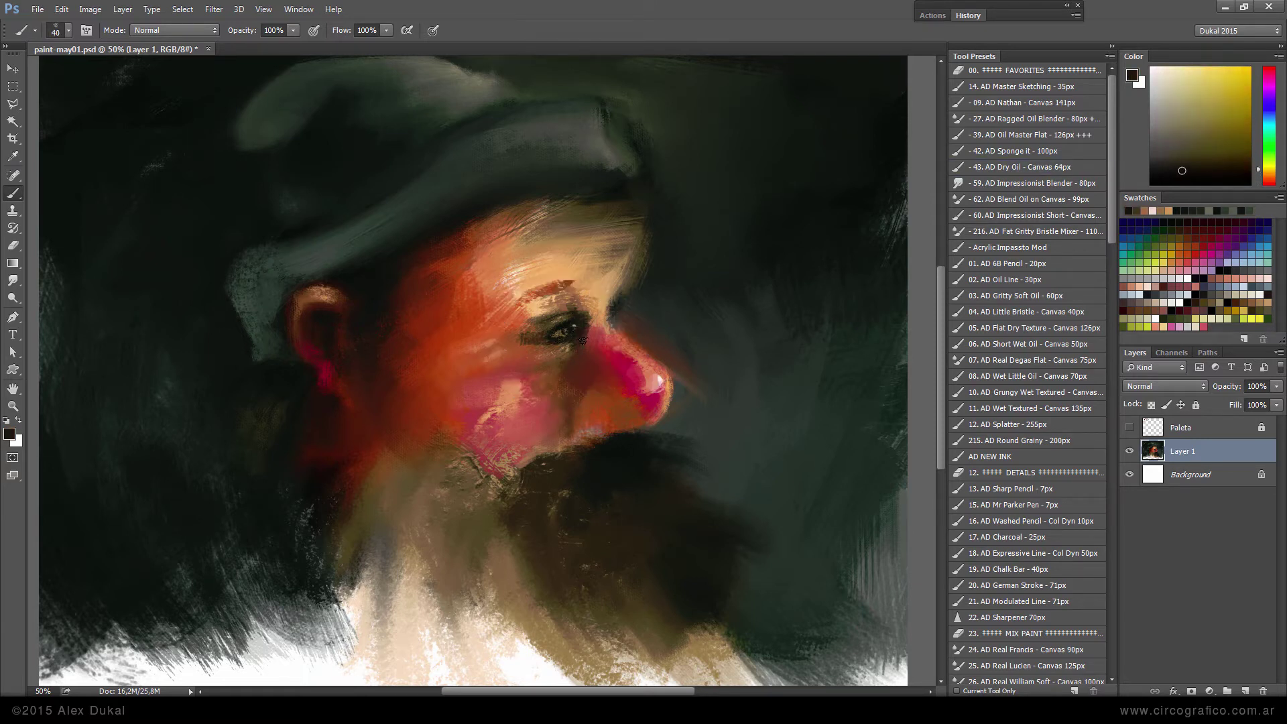
Blend and smudge the paint across the face using the sketching preset and wet blending.
key("r")
key("b")
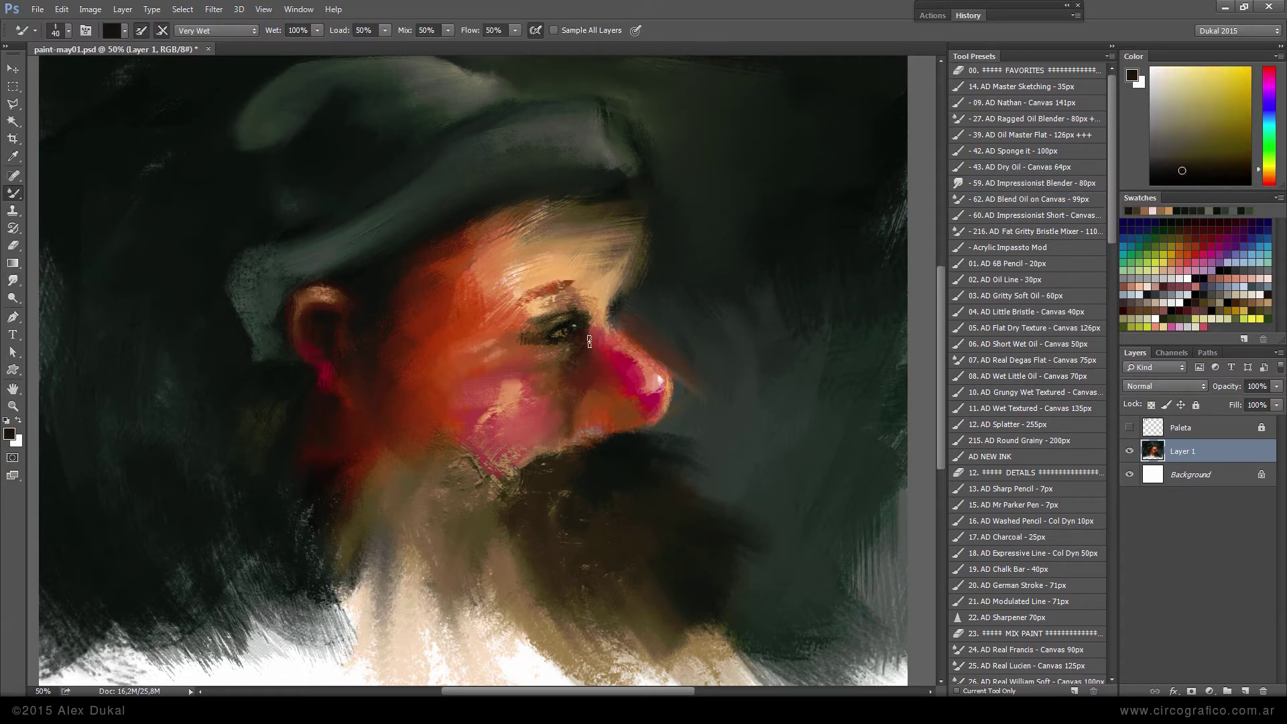
left_click(1025, 86)
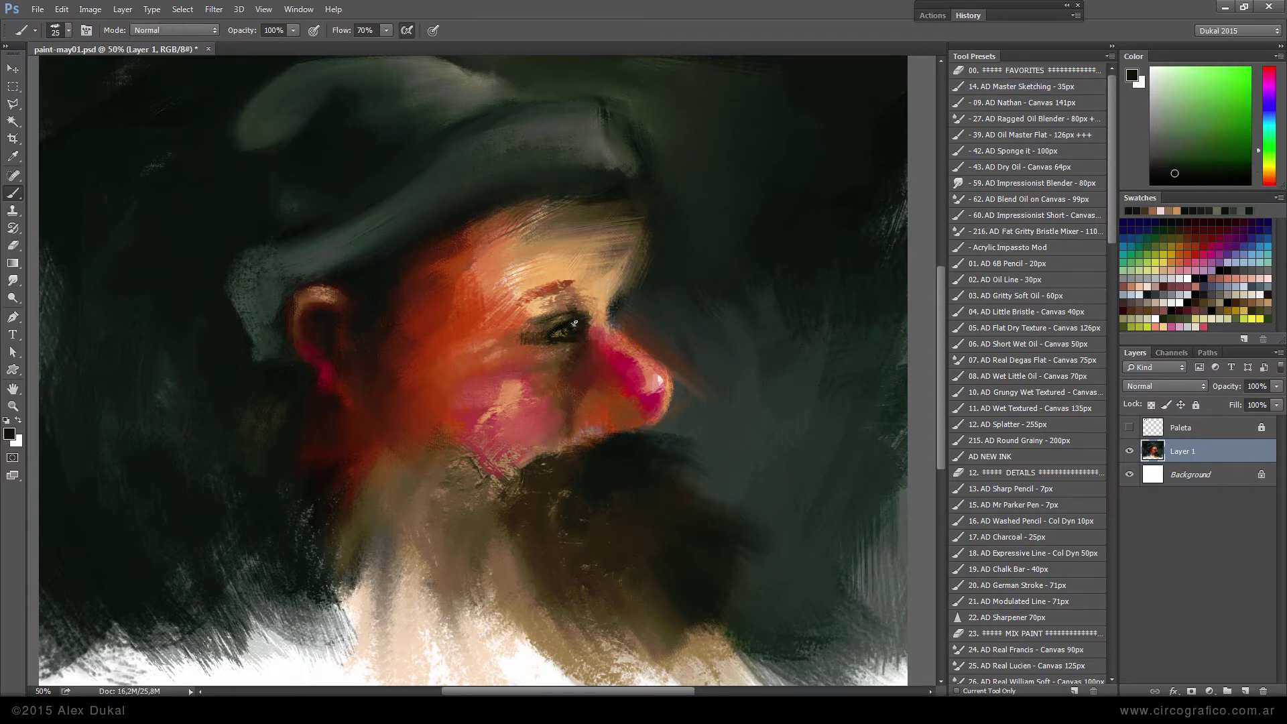
left_click(562, 325, "alt")
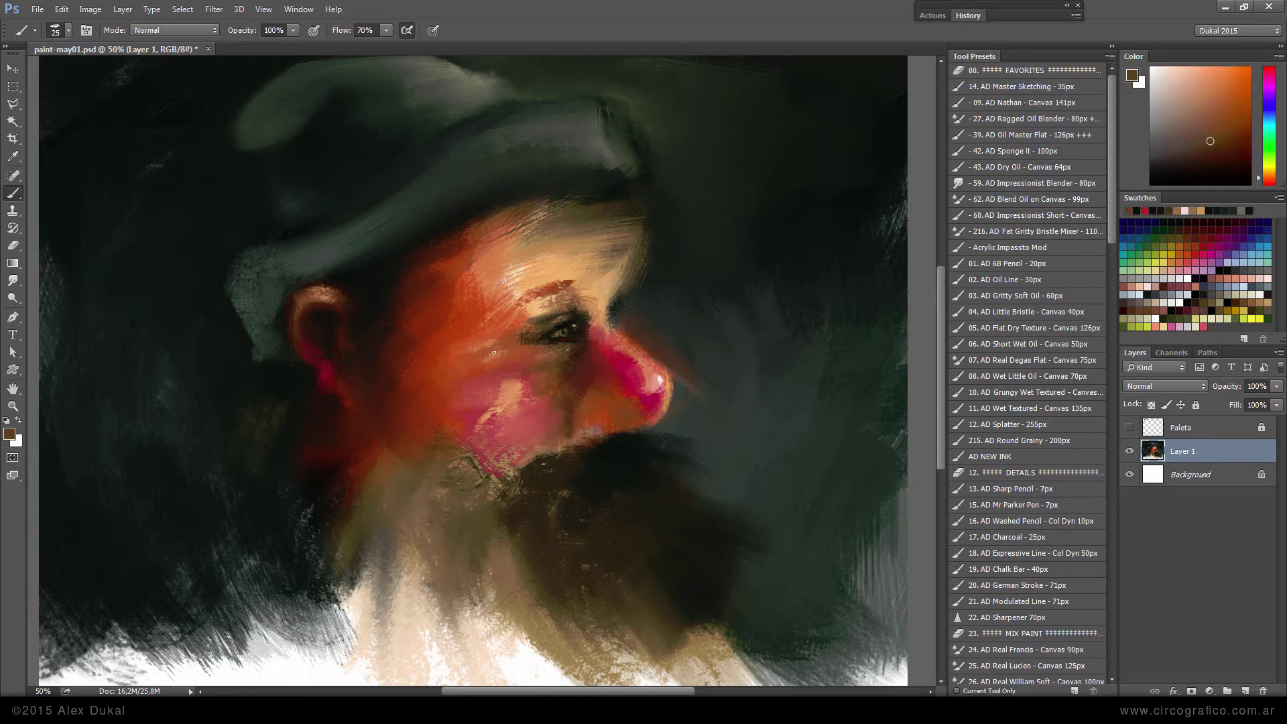
key("b")
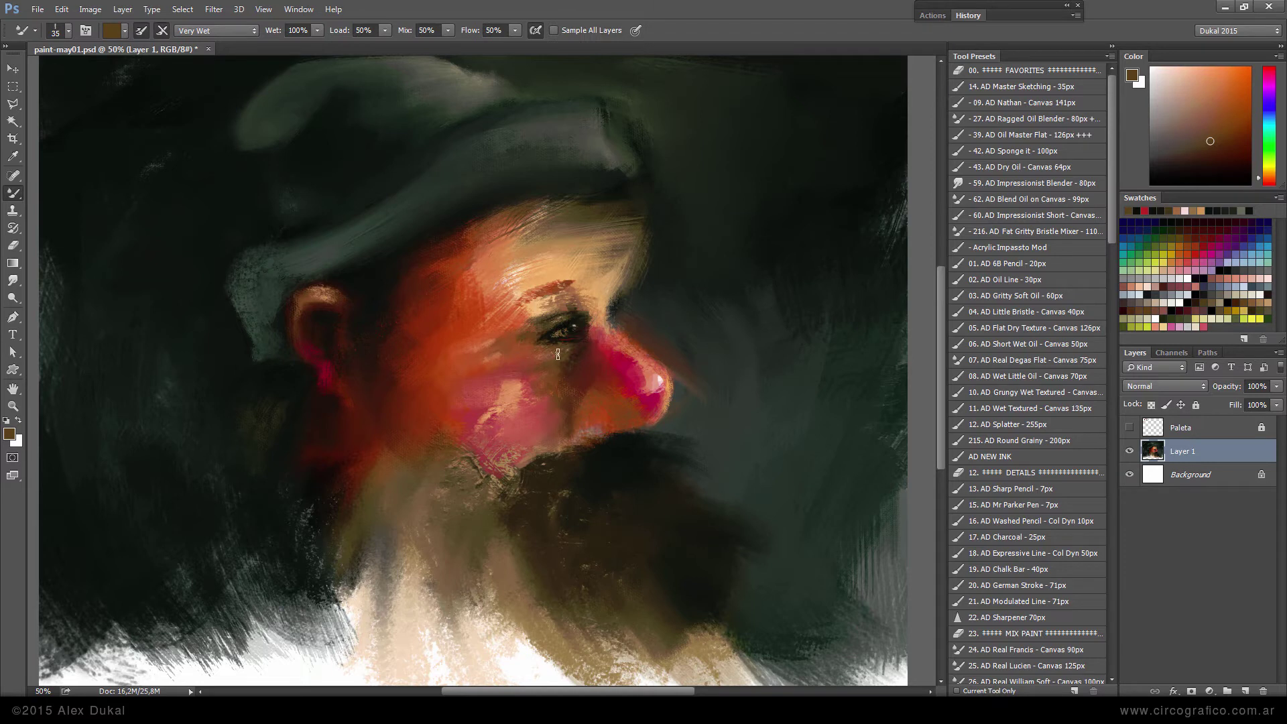
left_click(603, 345, "alt")
left_click(603, 298, "alt")
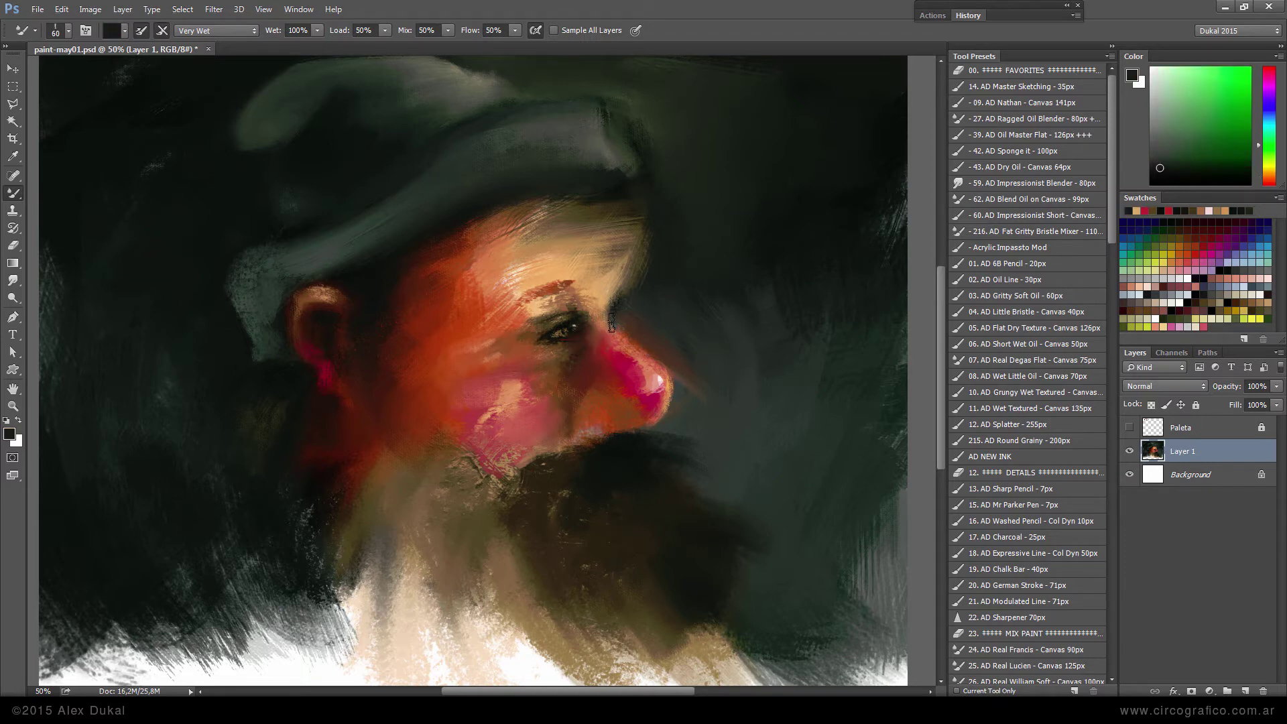
key("bracketright")
key("bracketright")
left_click(576, 398, "alt")
Paint the nose orange-red and light orange, blending beard near-black and background grey-green.
key("b")
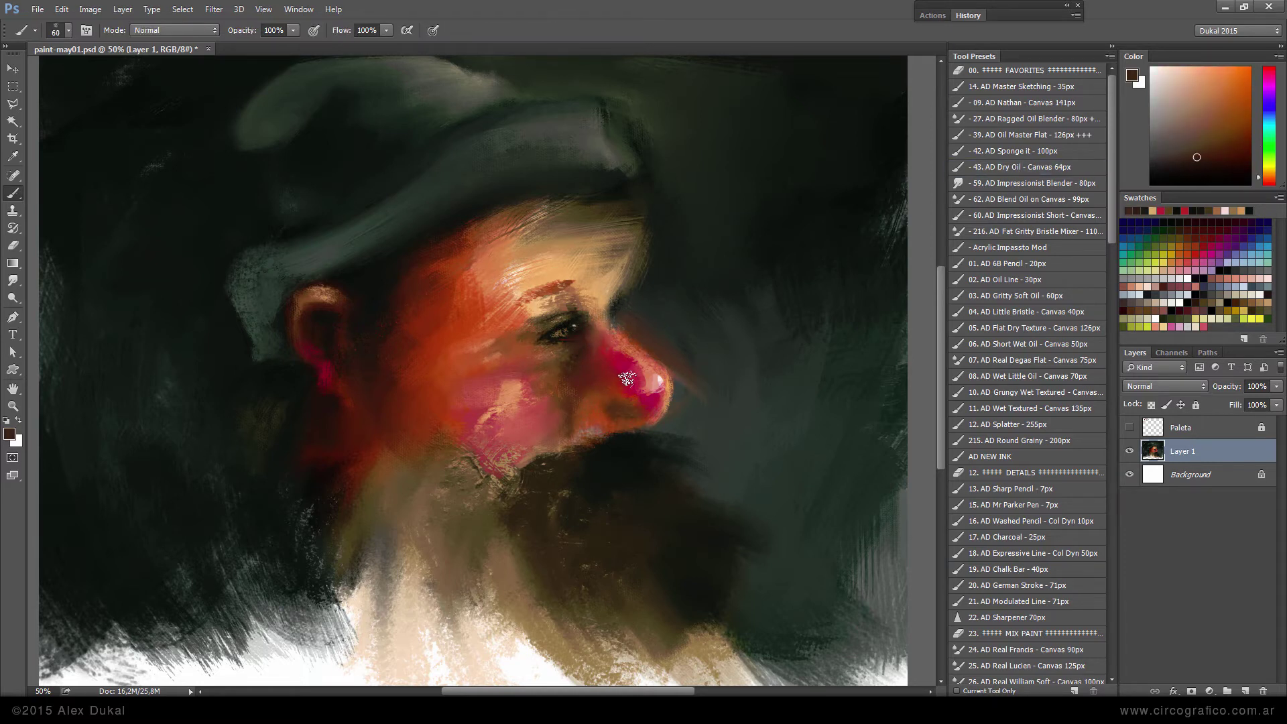
left_click(607, 419, "alt")
key("bracketleft")
key("bracketleft")
key("bracketleft")
left_click(594, 423, "alt")
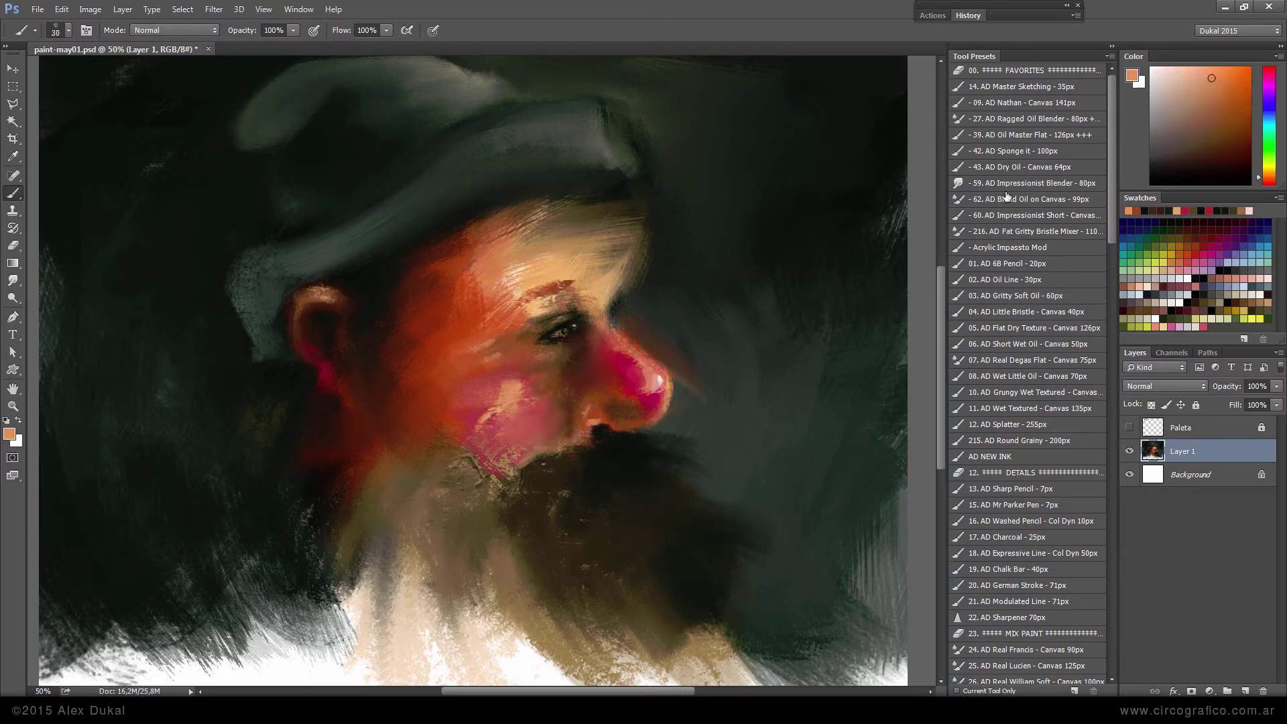
key("shift+b")
left_click(620, 442, "alt")
left_click(711, 410, "alt")
key("bracketright")
key("bracketright")
key("bracketright")
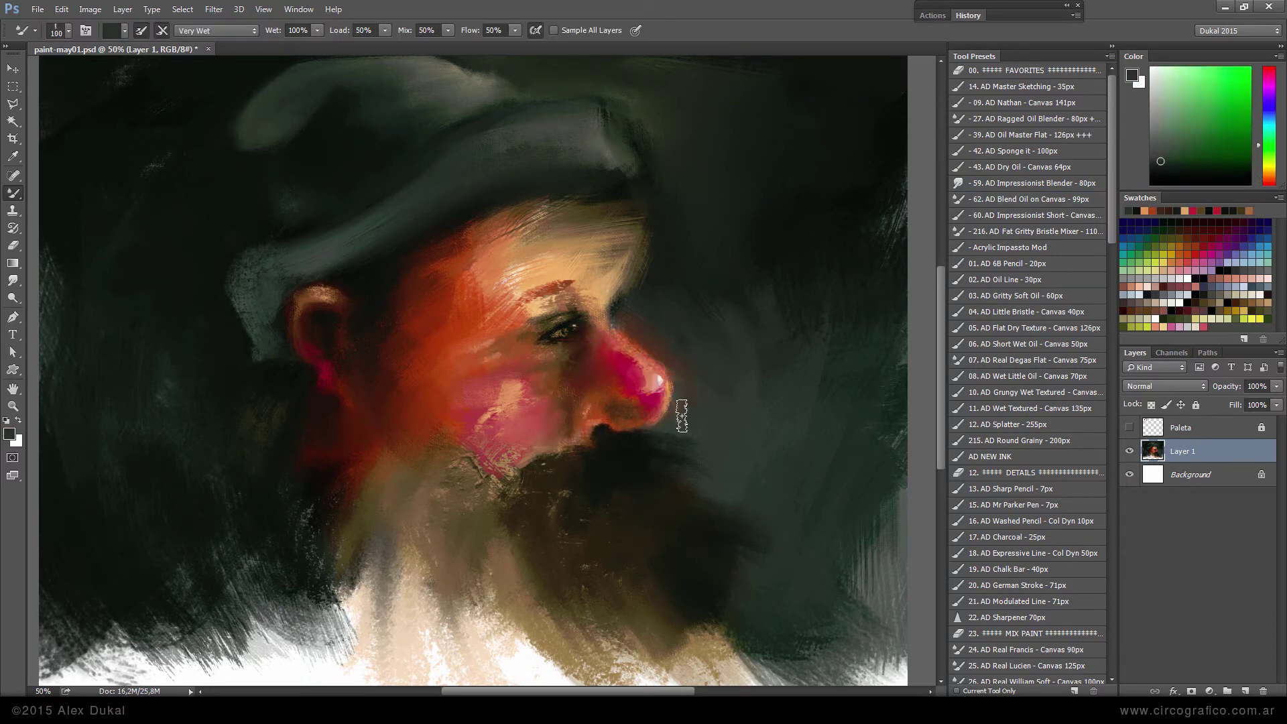
Detail the eye in brown, near-black and dark accents with a small detail brush.
left_click(641, 265, "alt")
key("shift+b")
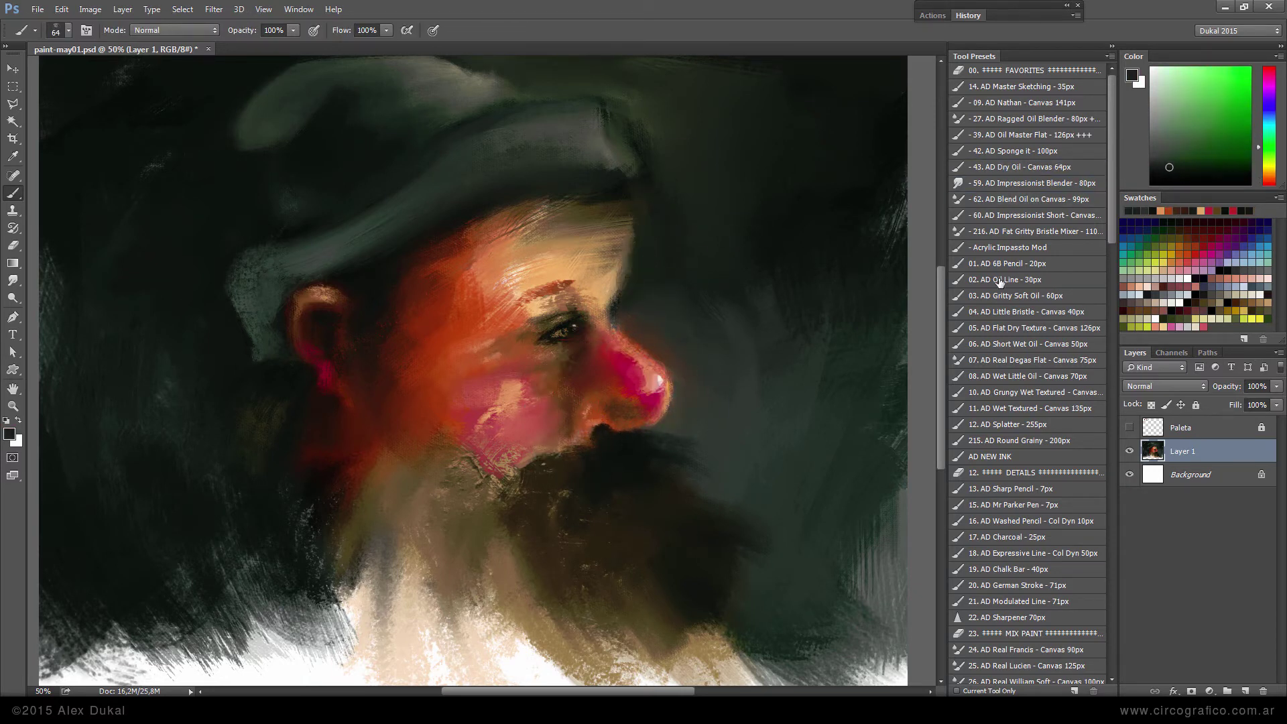
left_click(1026, 199)
left_click(1005, 264)
left_click(558, 333, "alt")
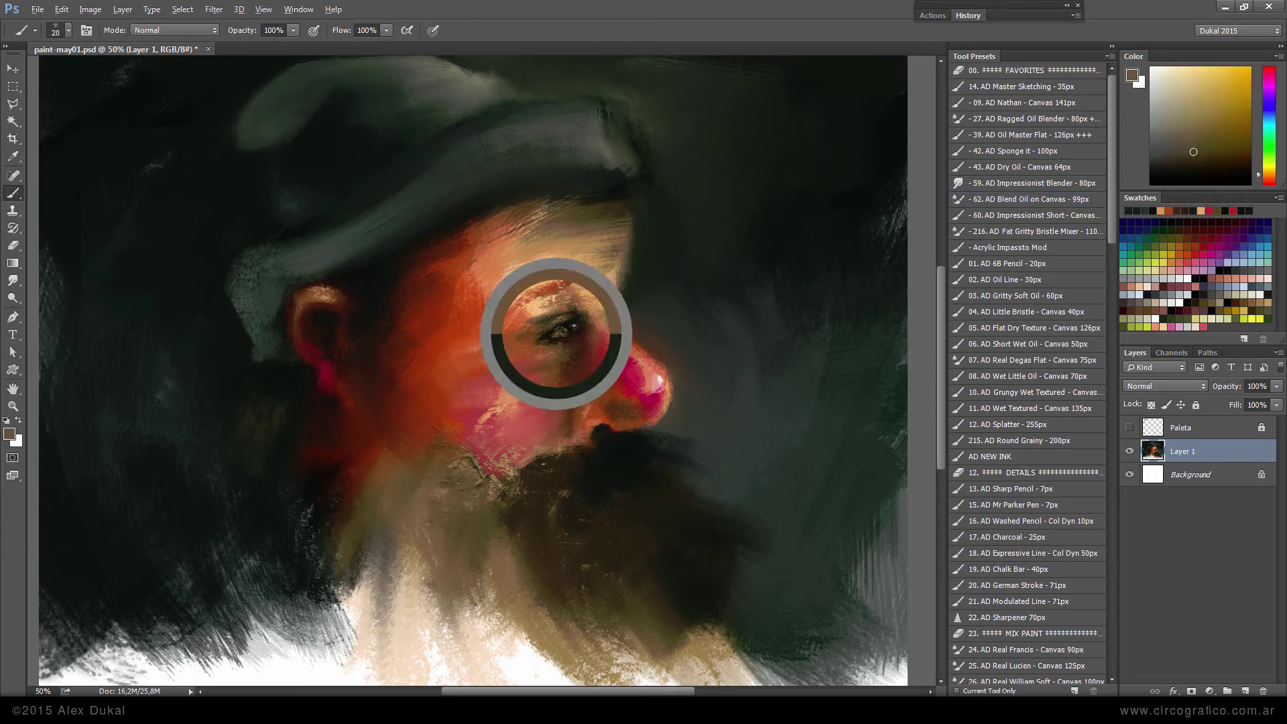
left_click(588, 336, "alt")
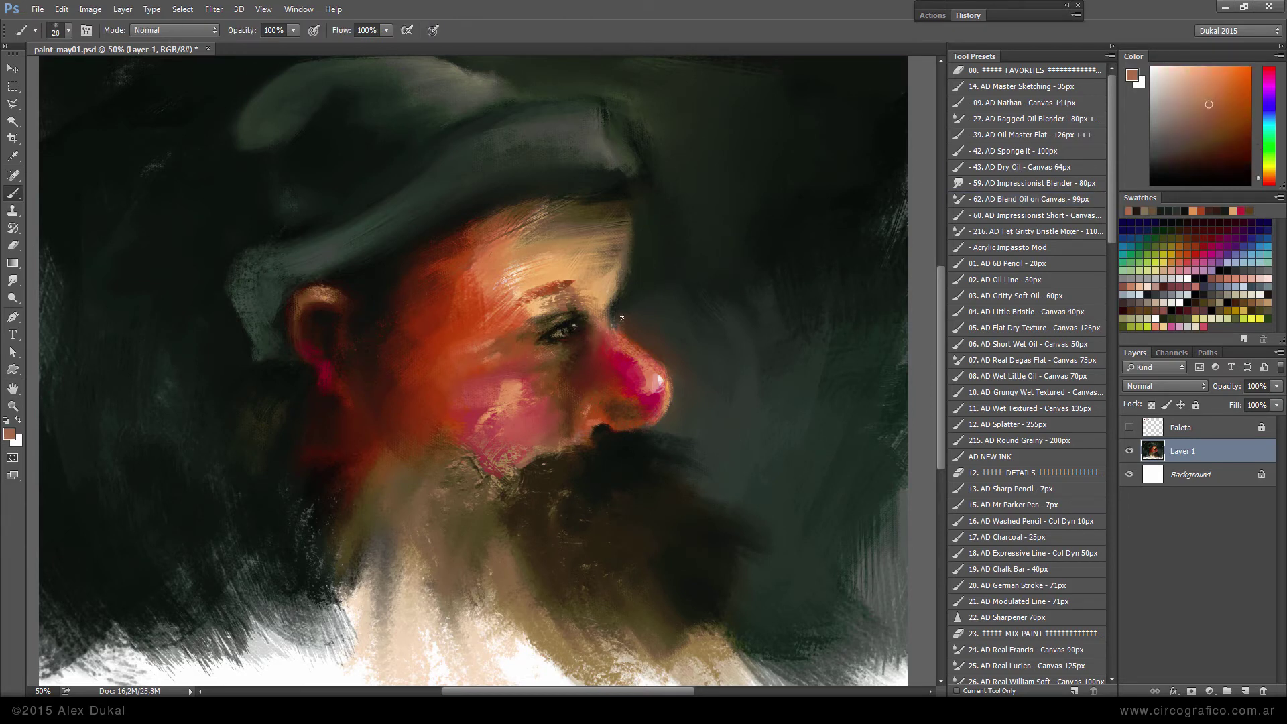
left_click(580, 340, "alt")
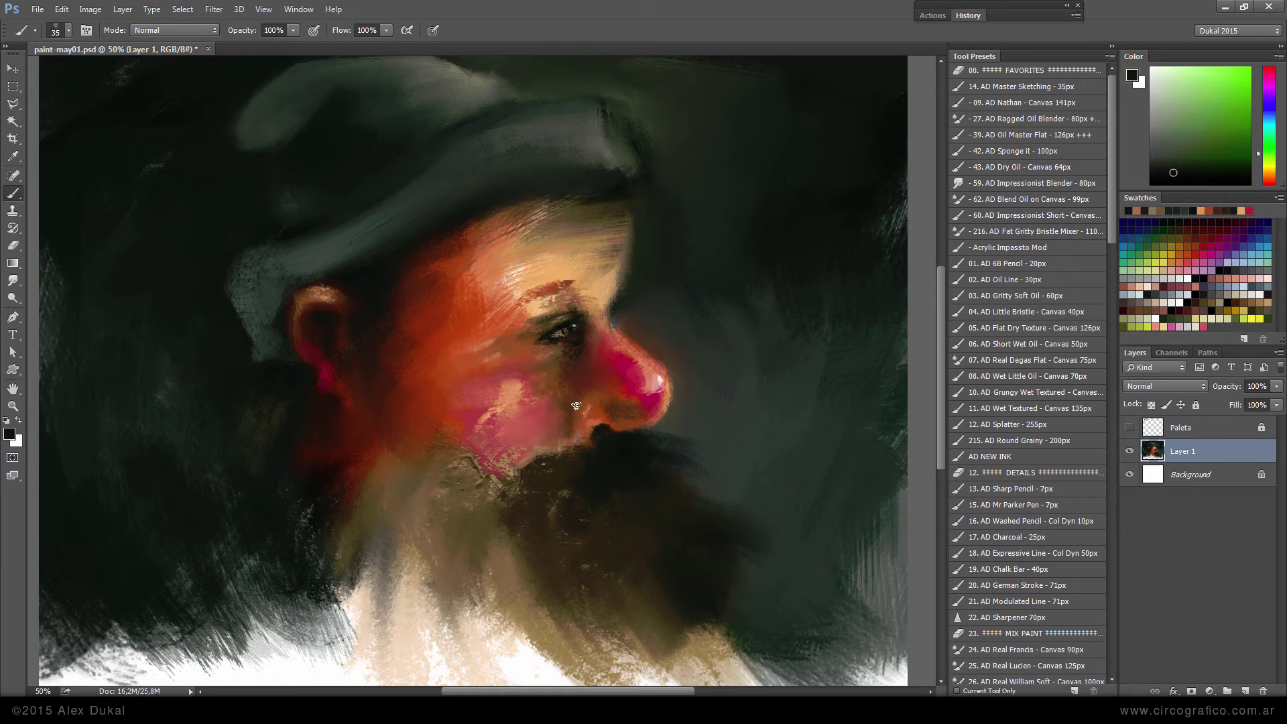
Blend face peach and salmon, beard olive-brown, and smooth the background with a large dark green brush.
key("shift+b")
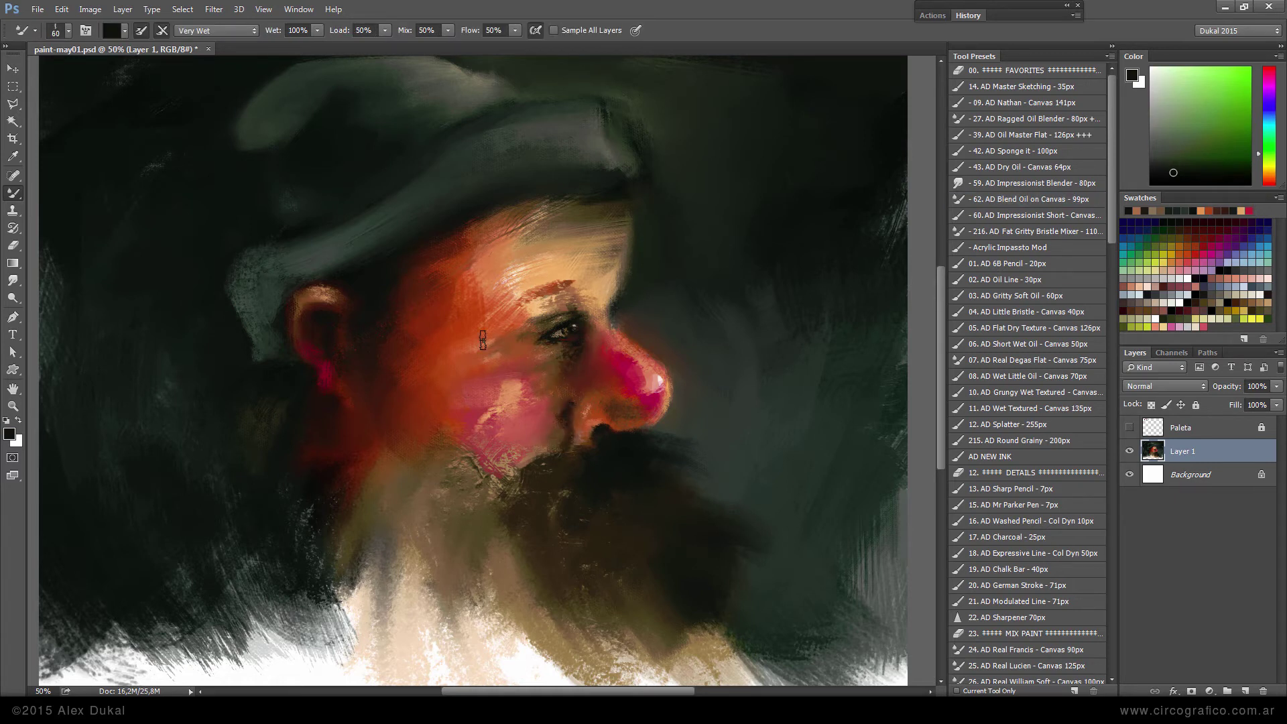
left_click(439, 352, "alt")
left_click(525, 384, "alt")
key("bracketright")
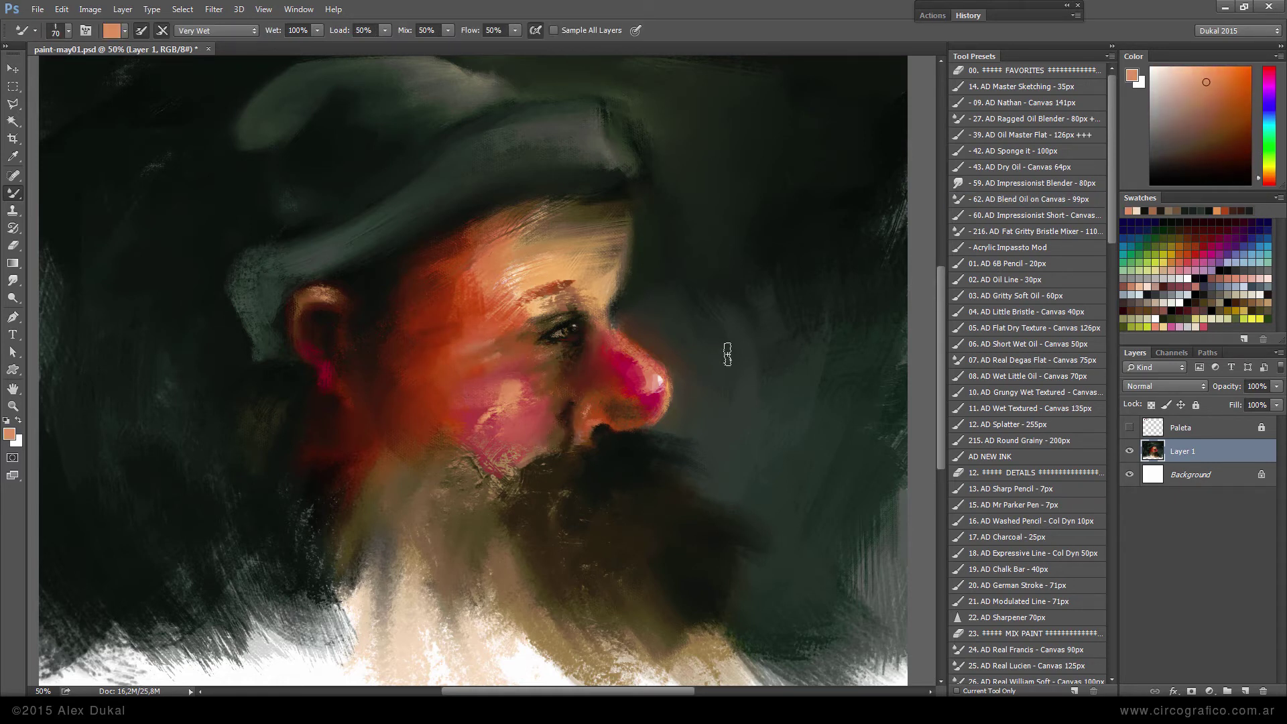
left_click(505, 581, "alt")
key("bracketright")
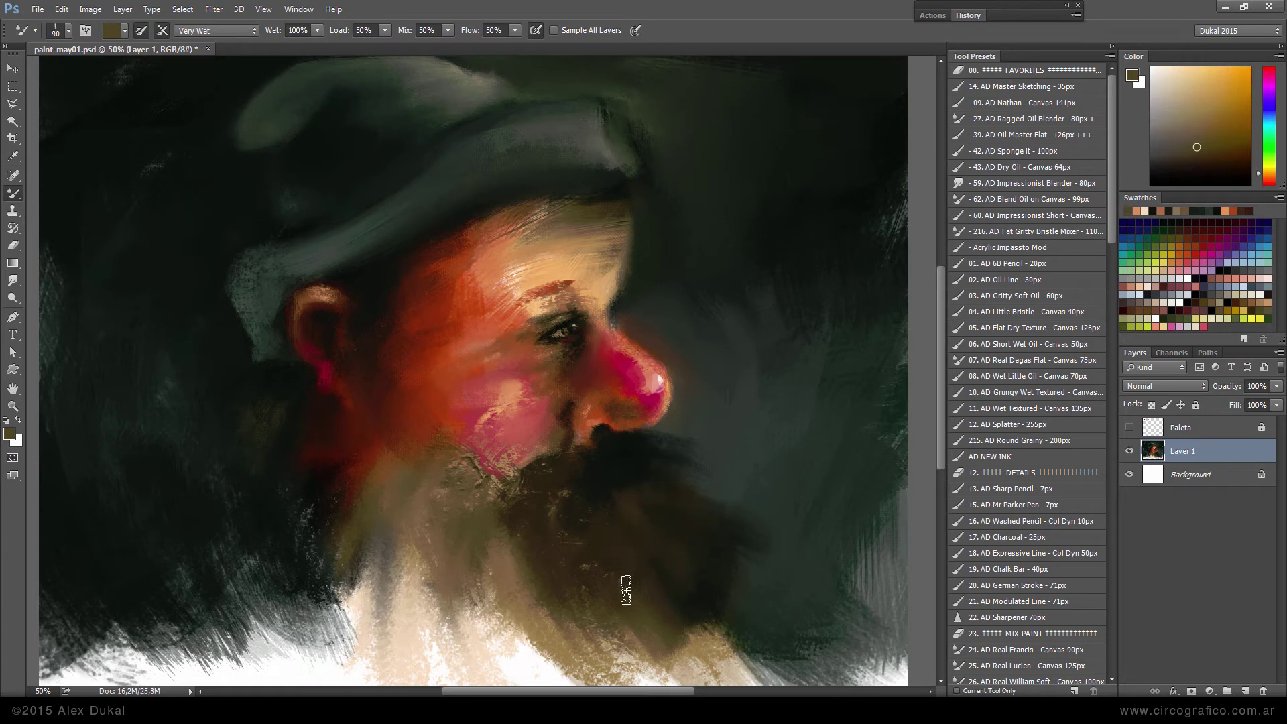
key("shift+b")
key("bracketright")
key("bracketright")
key("bracketright")
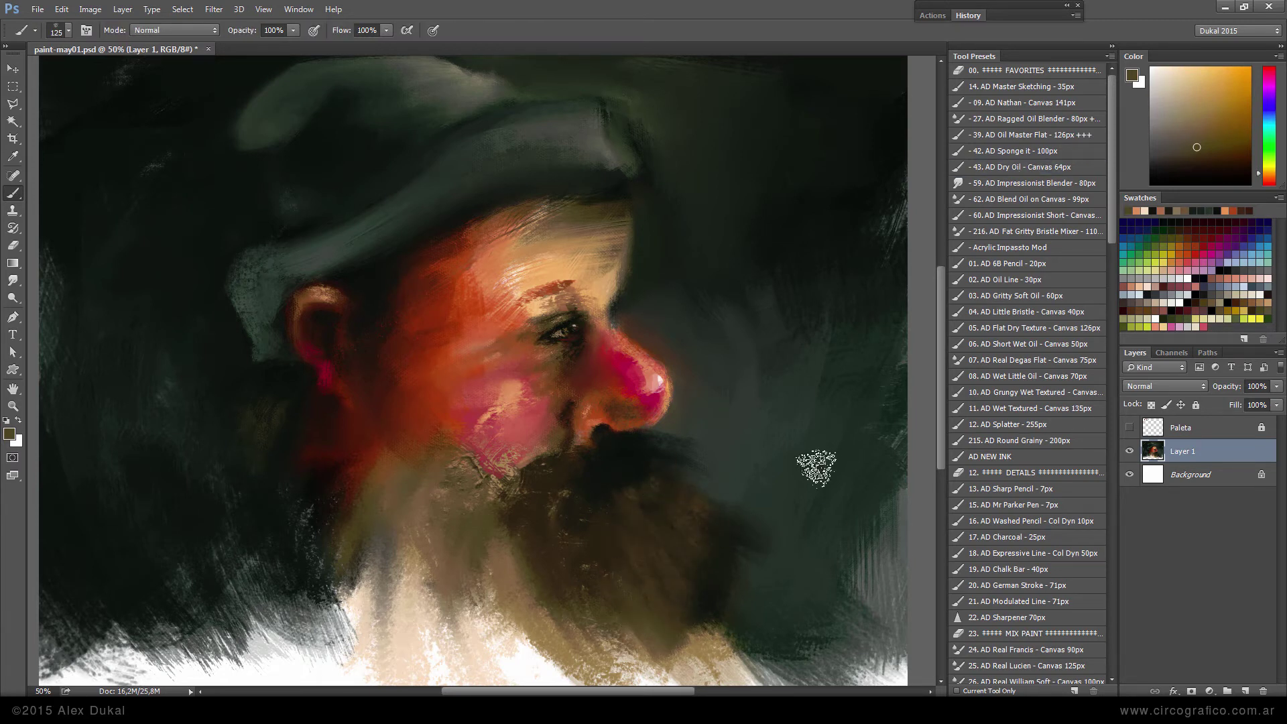
left_click(651, 321, "alt")
key("shift+b")
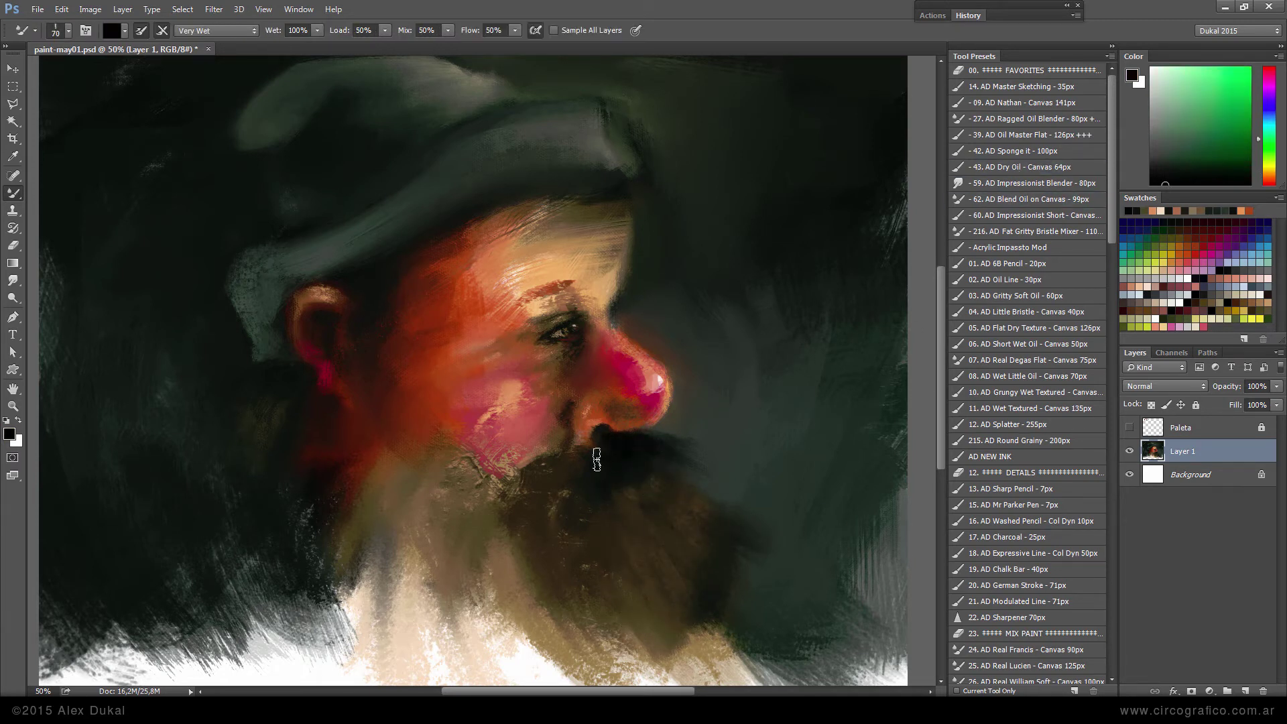
Add a new layer and sample cheek reds and a dark grey-green from the background.
key("ctrl+shift+alt+n")
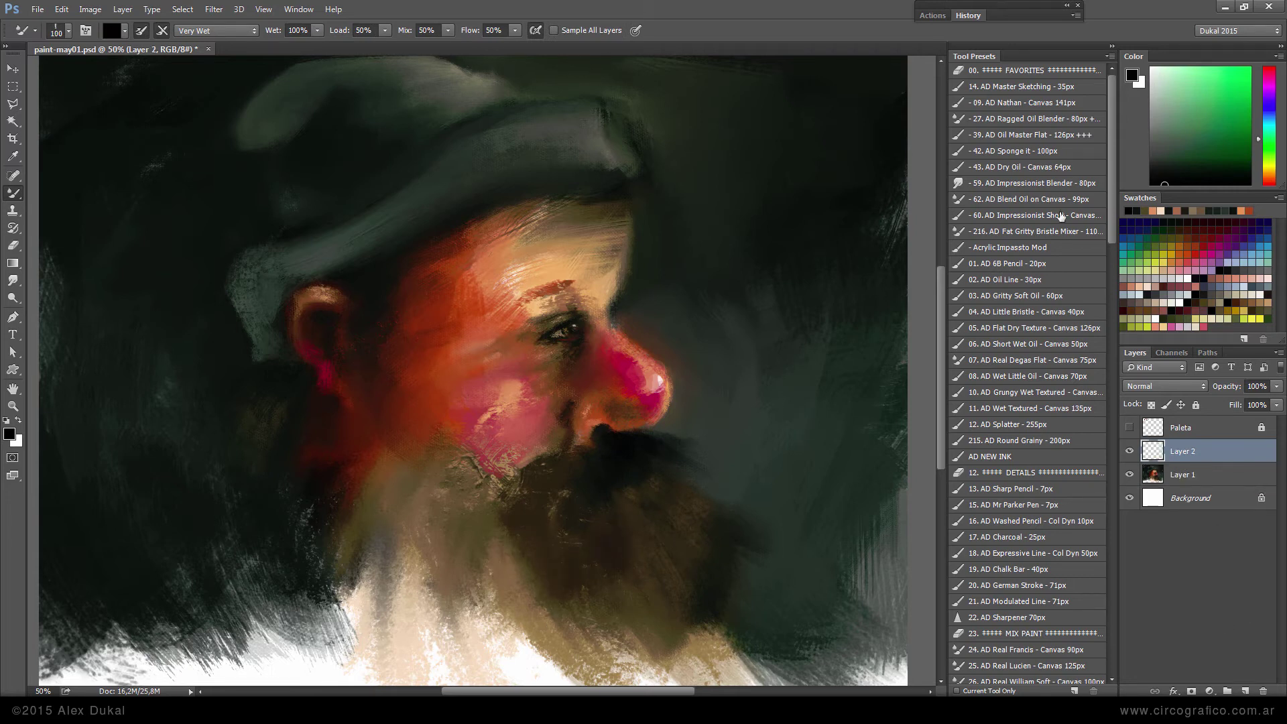
key("shift+b")
left_click(416, 273, "alt")
left_click(476, 414, "alt")
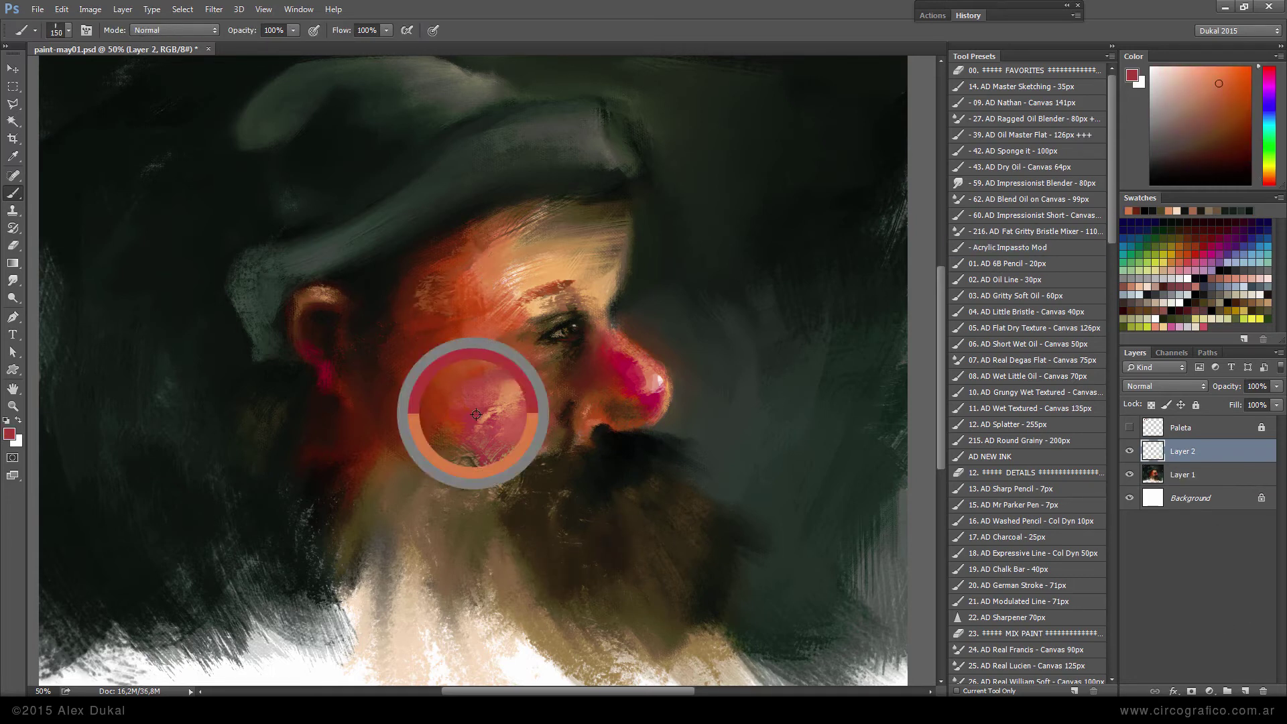
left_click(439, 392, "alt")
left_click(1015, 199)
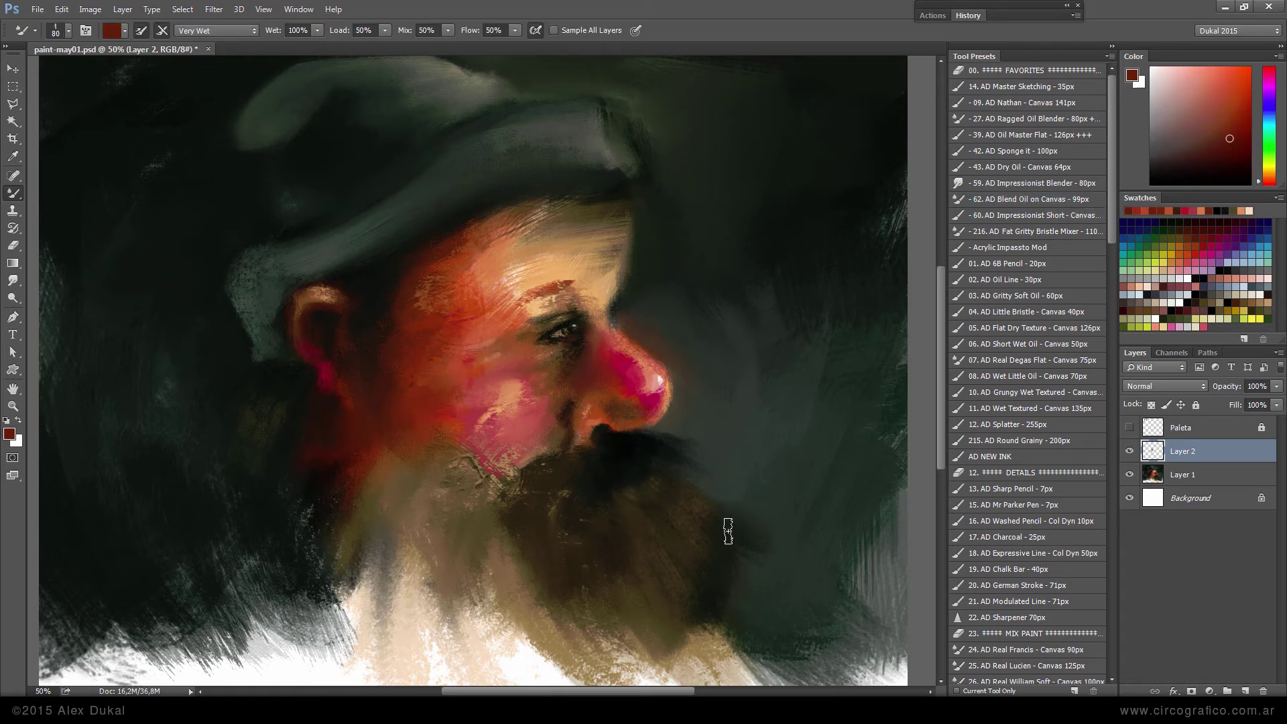
left_click(1160, 159)
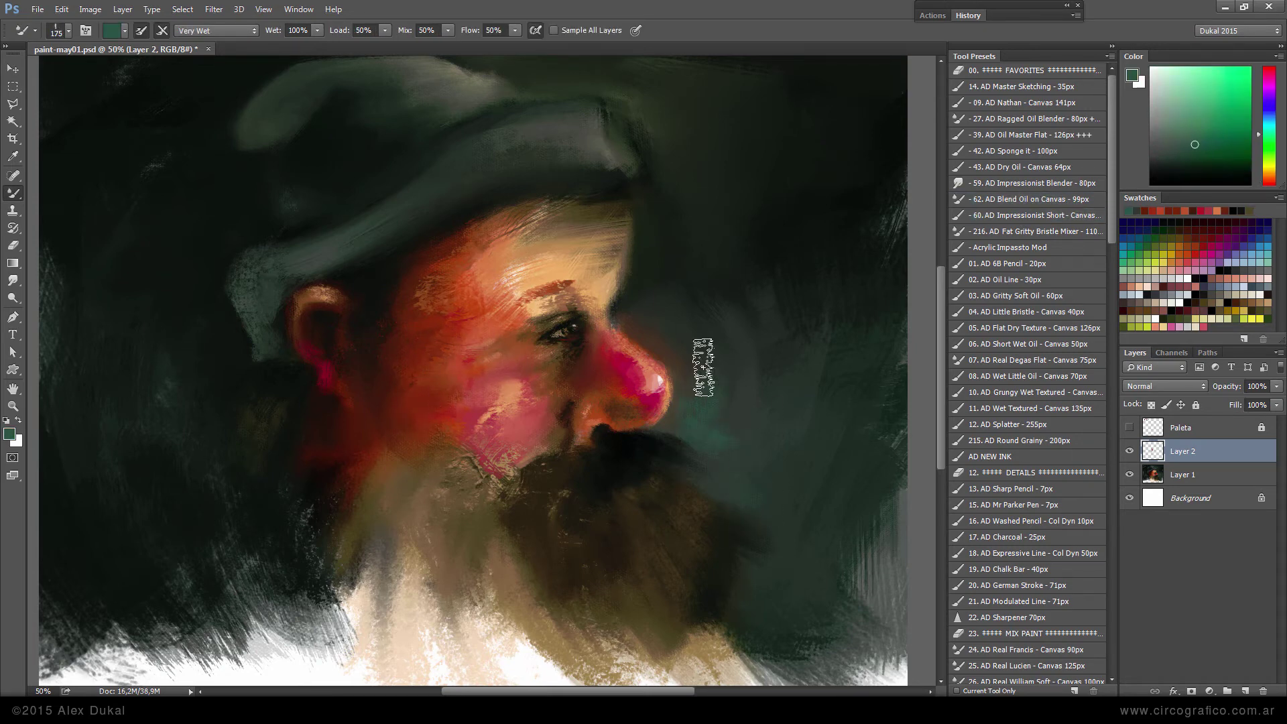
Paint a soft teal-green glow right of the nose, then merge the layer down.
key("shift+b")
left_click_drag(758, 342, 865, 563)
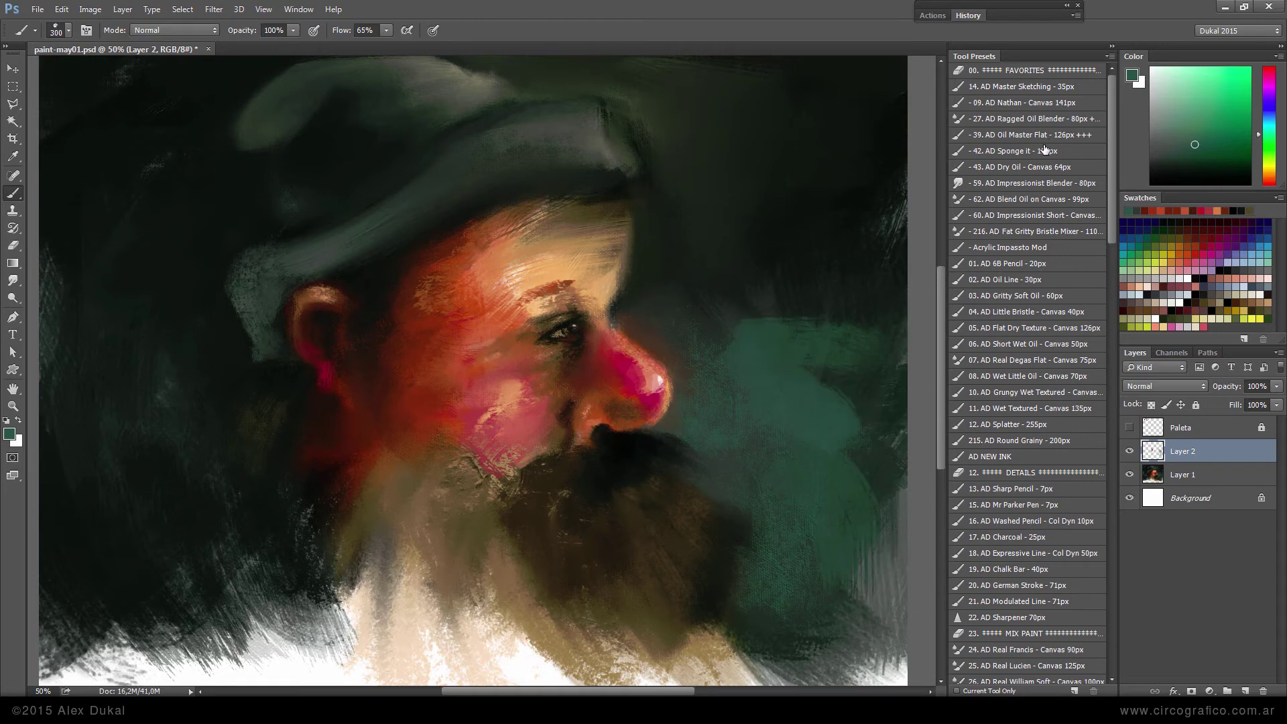
left_click_drag(833, 388, 852, 590)
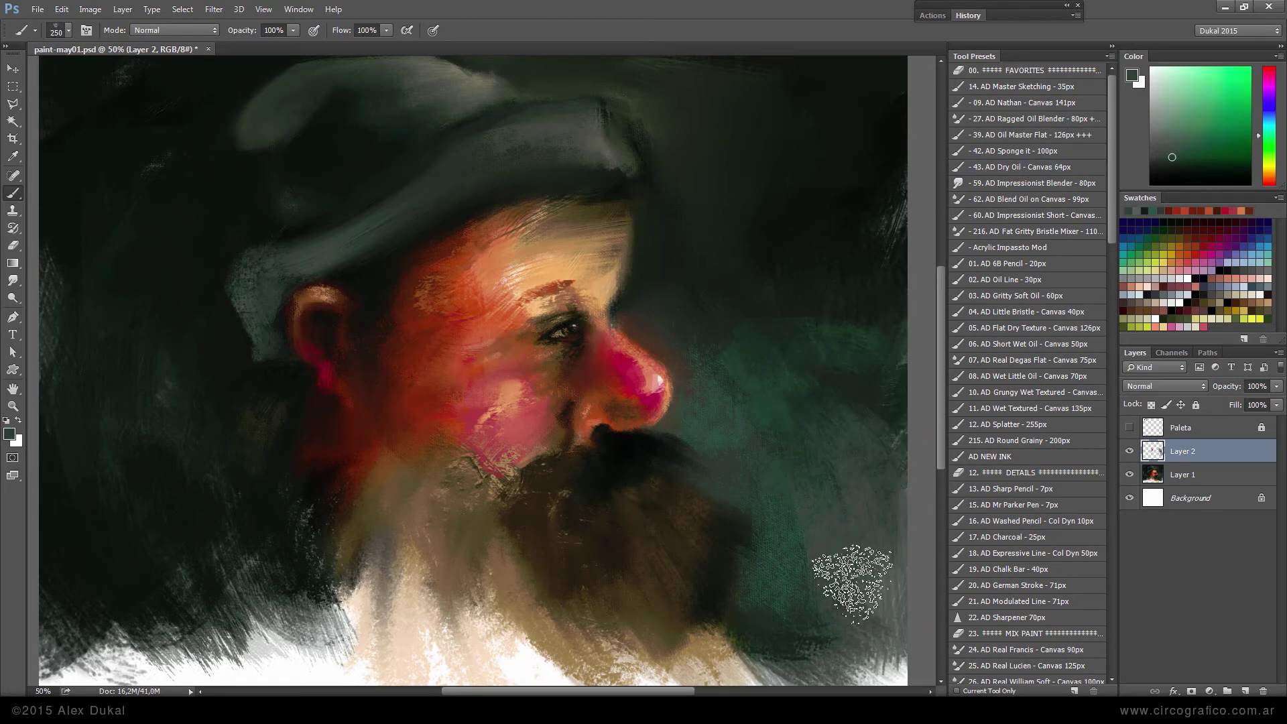
key("bracketleft")
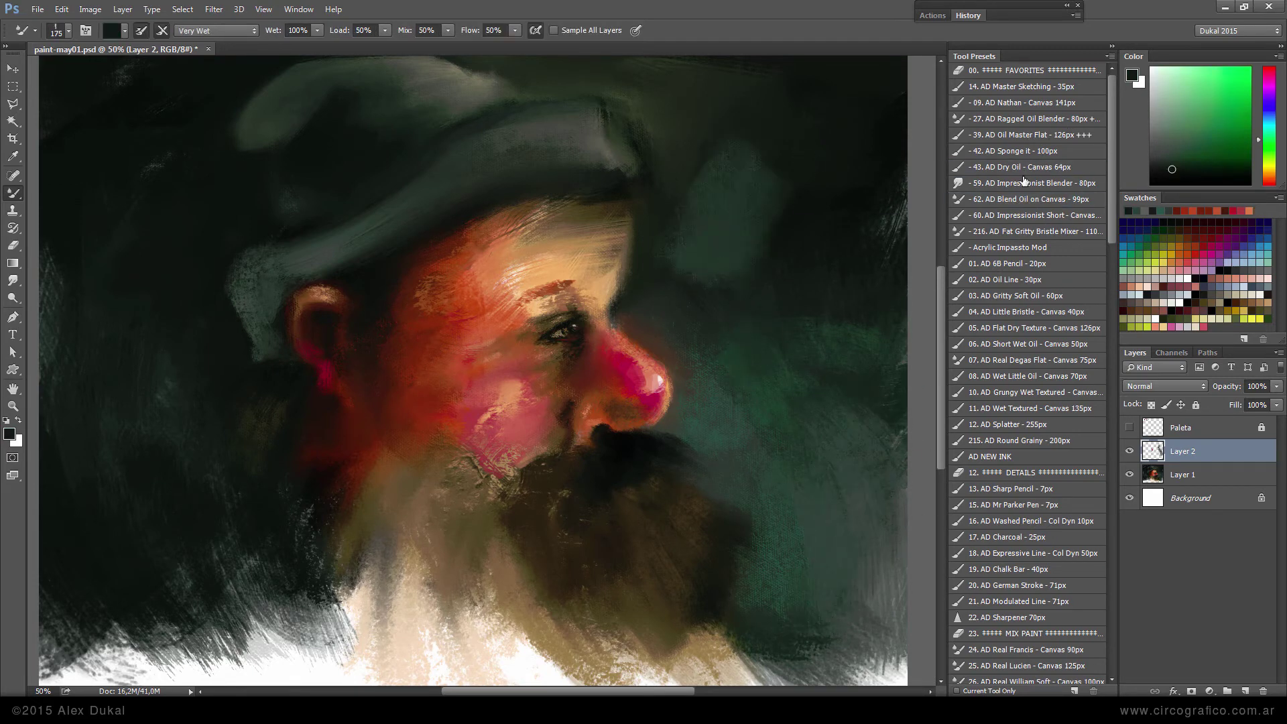
key("bracketleft")
key("bracketright")
key("bracketright")
scroll(737, 161, "up", 3)
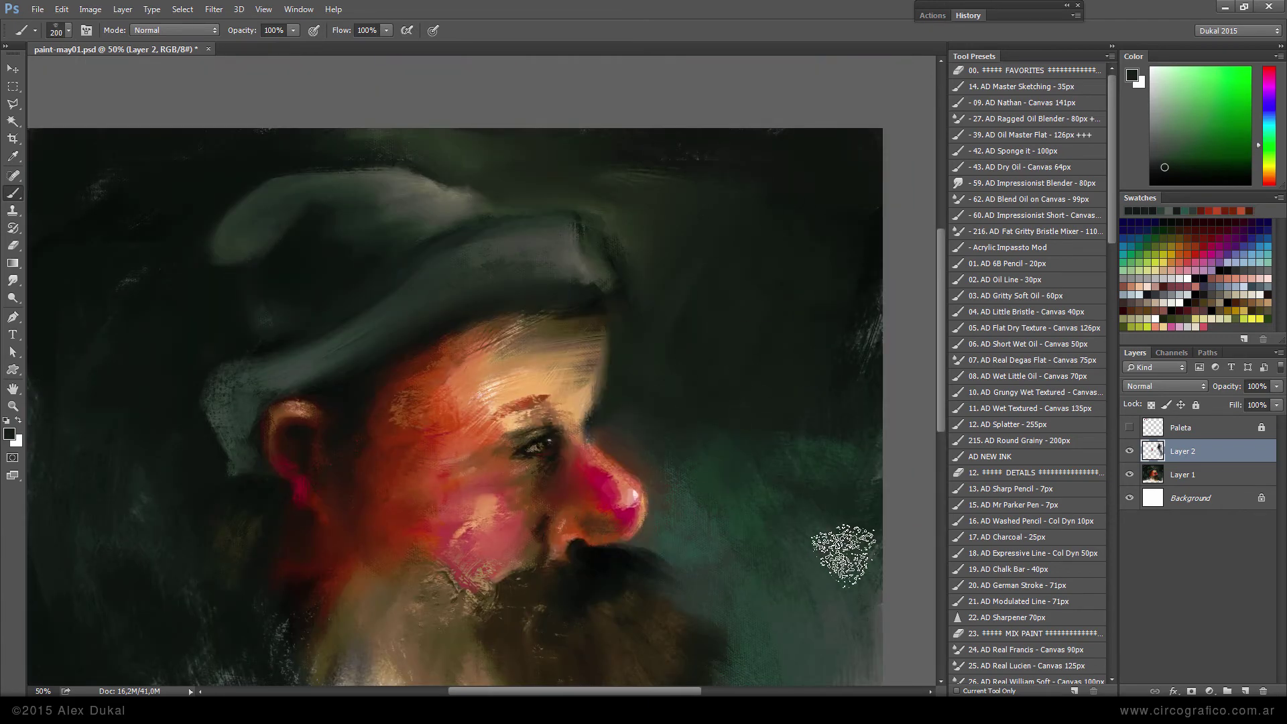
key("ctrl+e")
Paint beige-grey blended strokes below the ear.
key("shift+b")
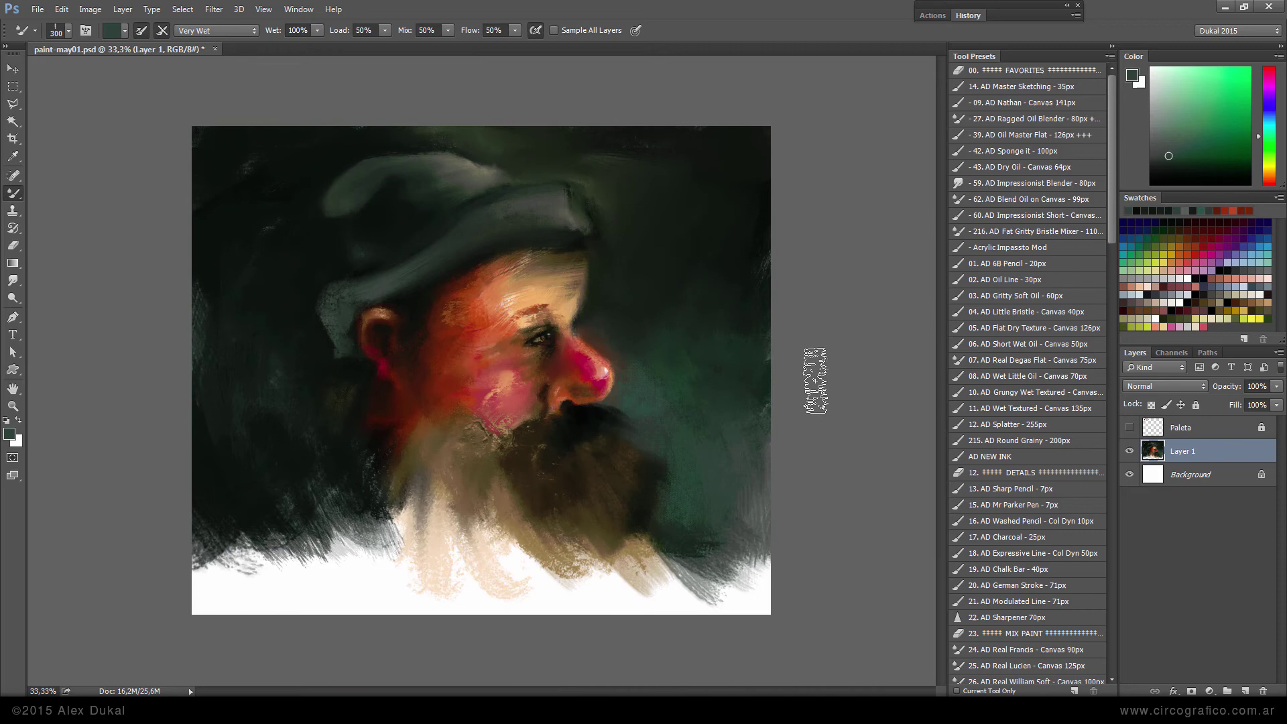
left_click_drag(751, 279, 690, 286)
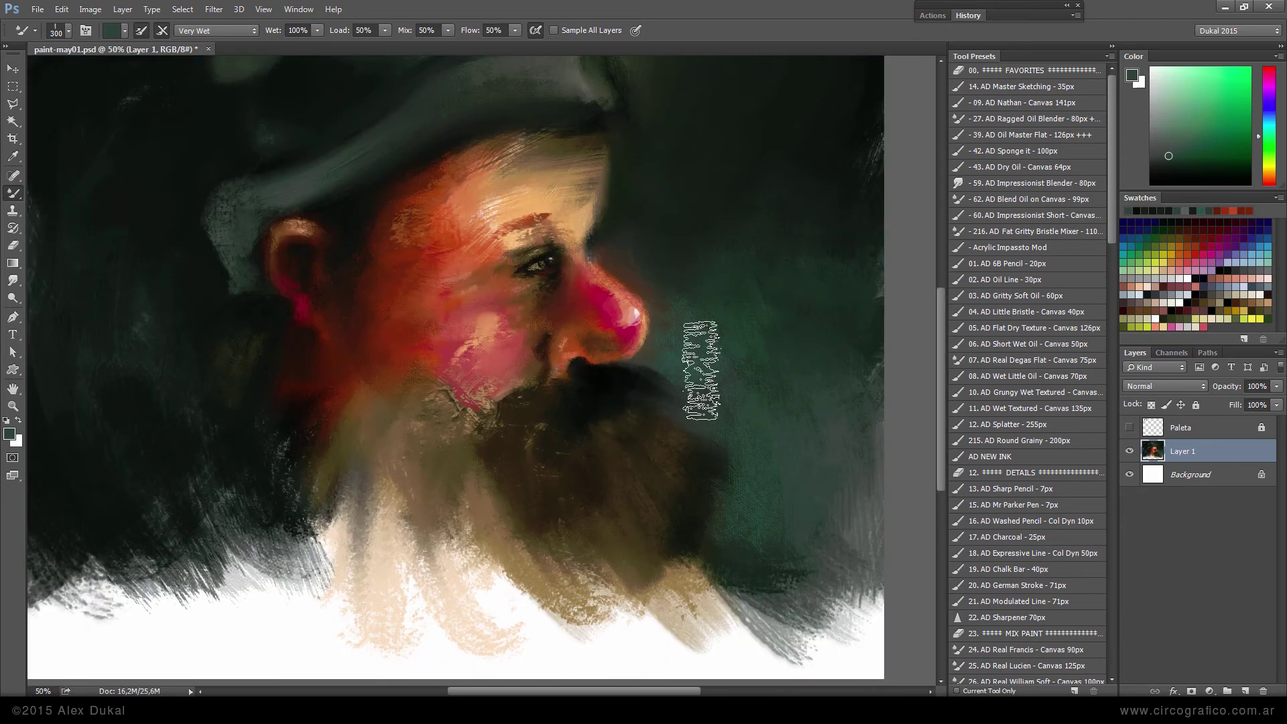
key("bracketleft")
key("bracketleft")
key("bracketleft")
key("bracketright")
key("bracketright")
mouse_move(307, 375)
left_mouse_down()
mouse_move(290, 423)
mouse_move(320, 481)
left_mouse_up()
Paint near-black Acrylic Impasto strokes along the left jaw and beard.
left_click(315, 402, "alt")
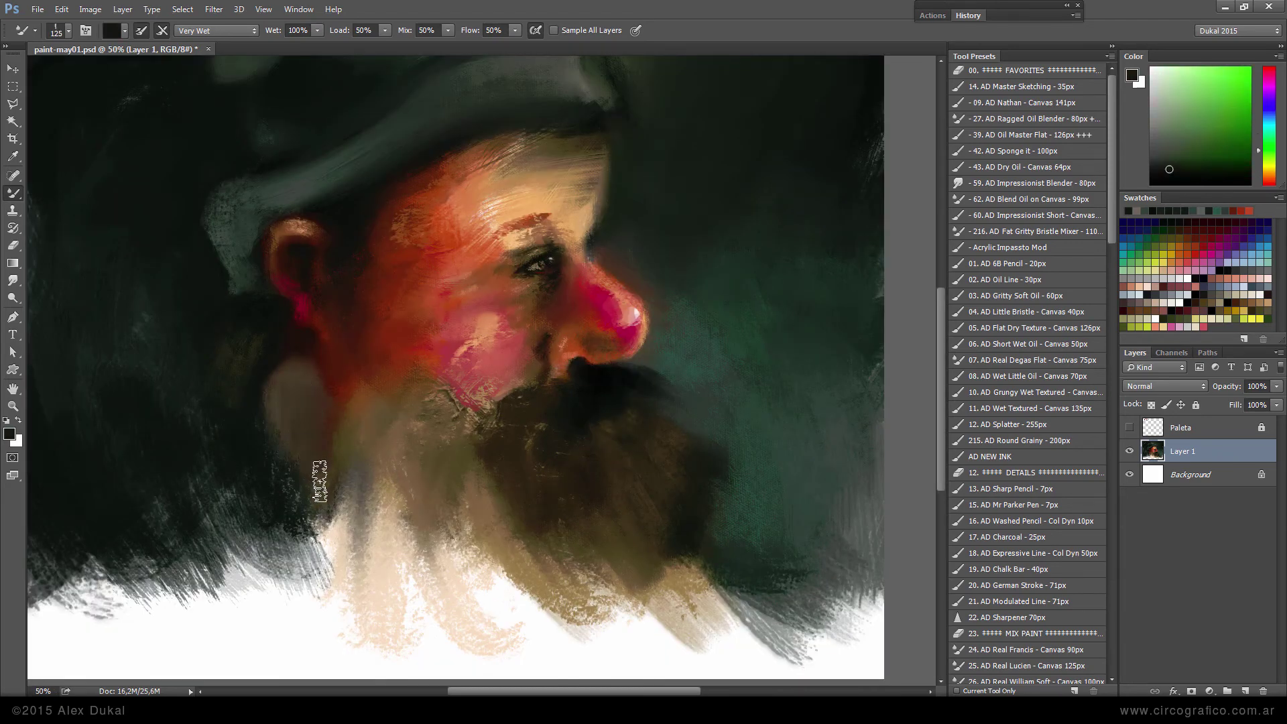
left_click(1006, 248)
mouse_move(315, 429)
left_mouse_down()
mouse_move(322, 456)
mouse_move(282, 523)
left_mouse_up()
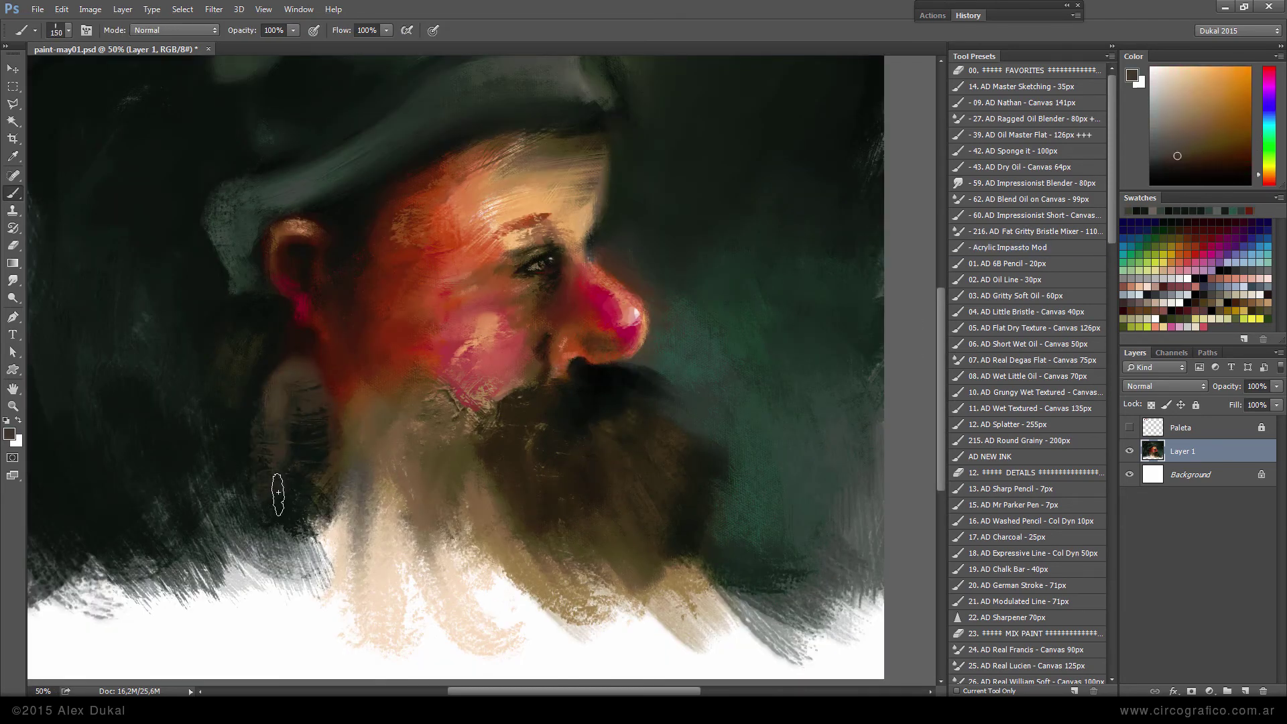
left_click_drag(255, 462, 240, 519)
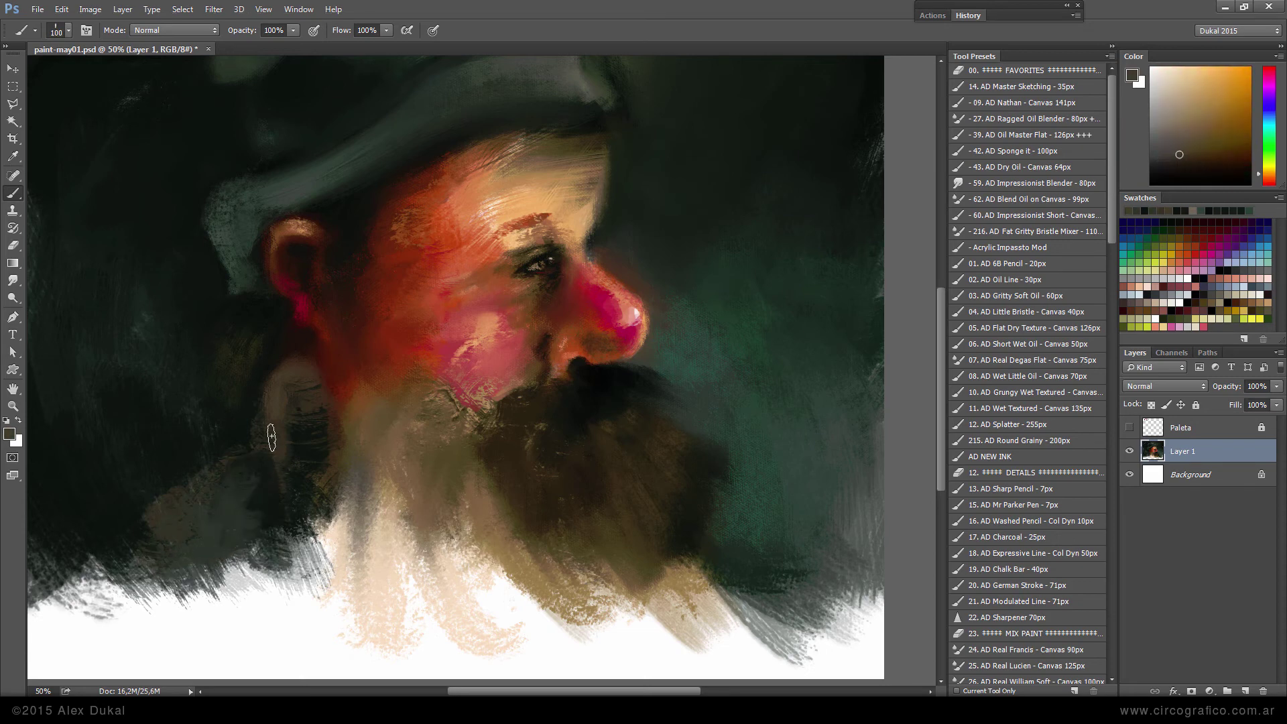
Paint light grey strokes over the left shoulder with a 19% wet, no-mix blending brush.
left_click(1026, 199)
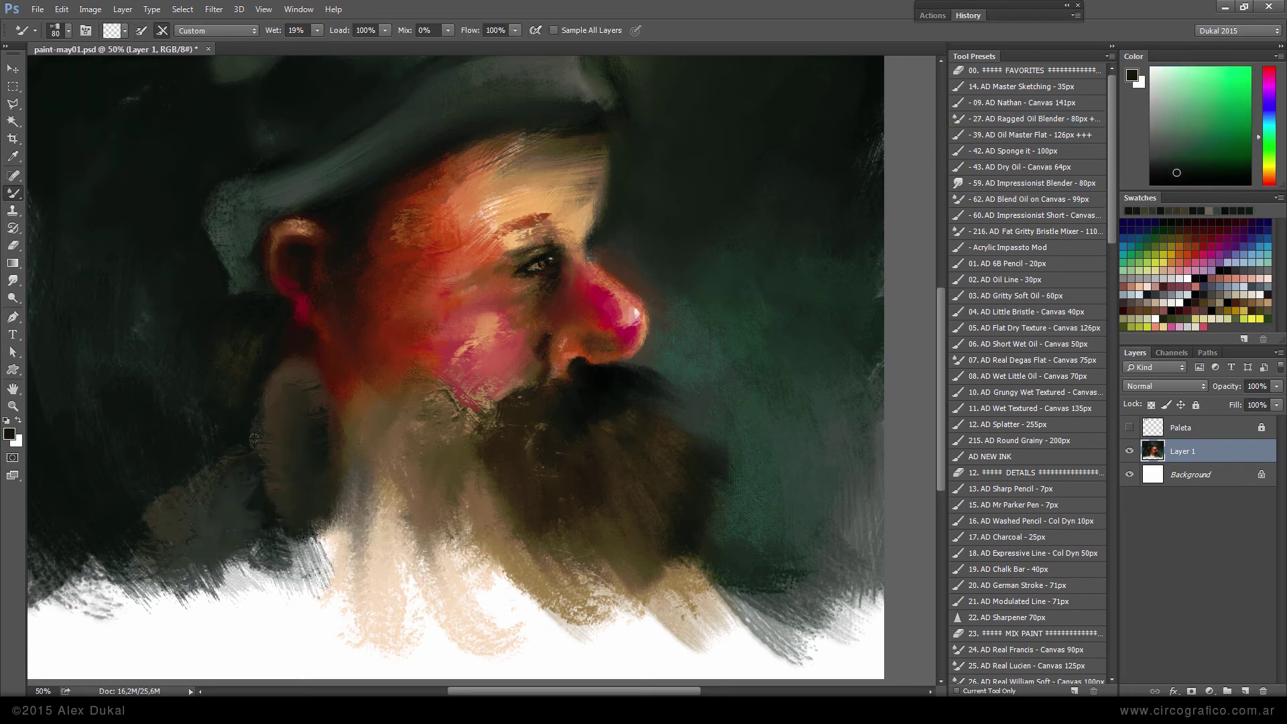
left_click_drag(282, 516, 236, 594)
left_click(221, 603, "alt")
key("bracketright")
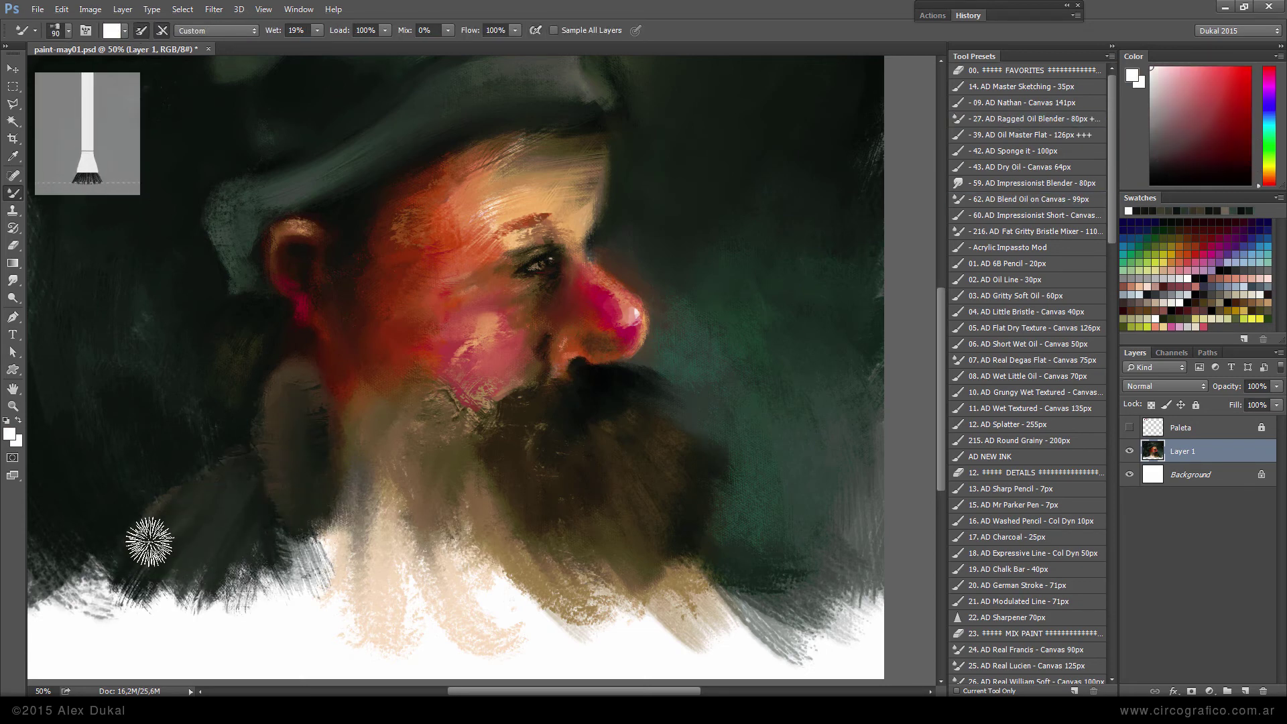
mouse_move(143, 532)
left_mouse_down()
mouse_move(190, 512)
mouse_move(286, 595)
left_mouse_up()
Restore the very wet blend brush, load near-black and white paint at size 200.
left_click(1013, 201)
left_click(270, 308, "alt")
key("bracketright")
key("bracketright")
key("bracketright")
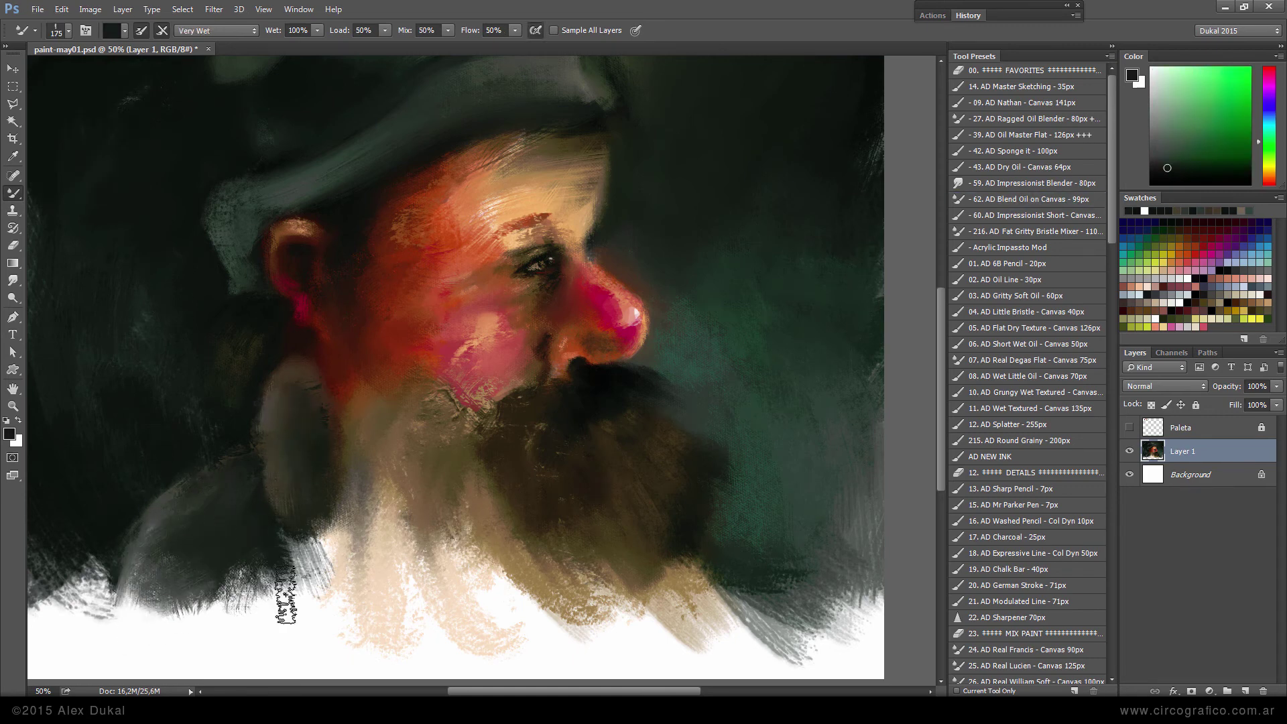
left_click(269, 644, "alt")
key("bracketright")
left_click_drag(751, 530, 627, 460)
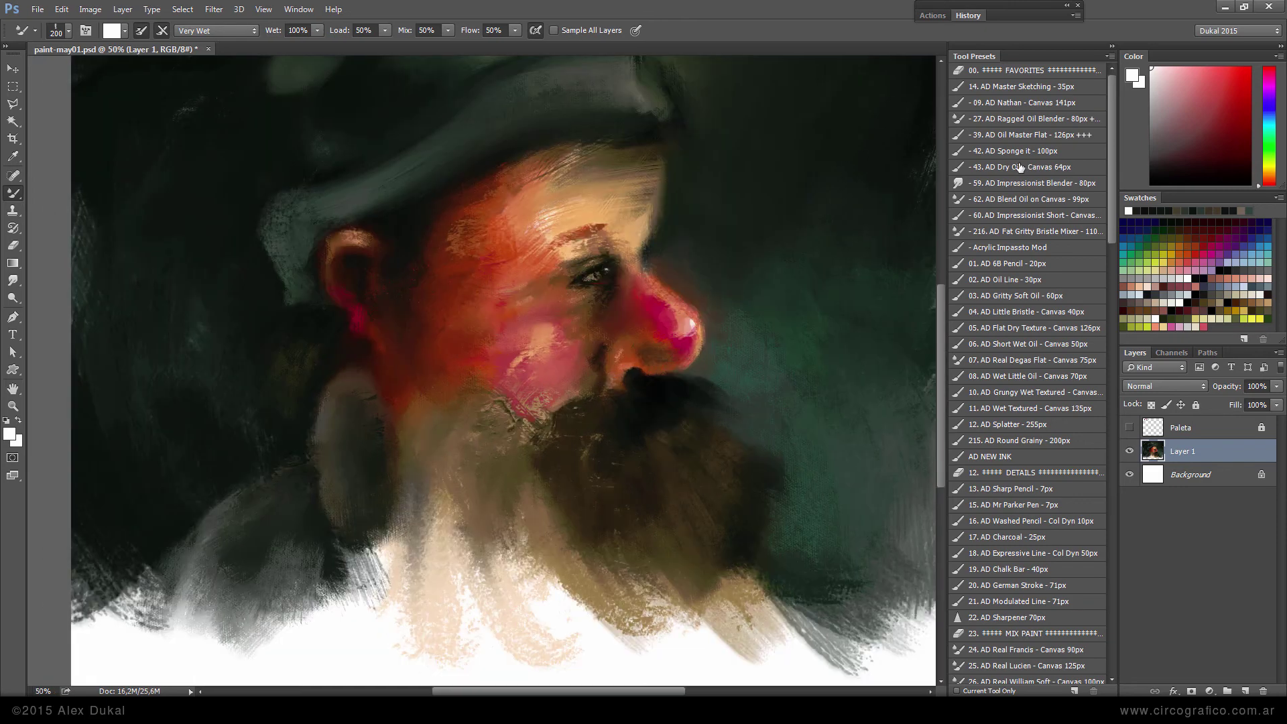
left_click(1019, 166)
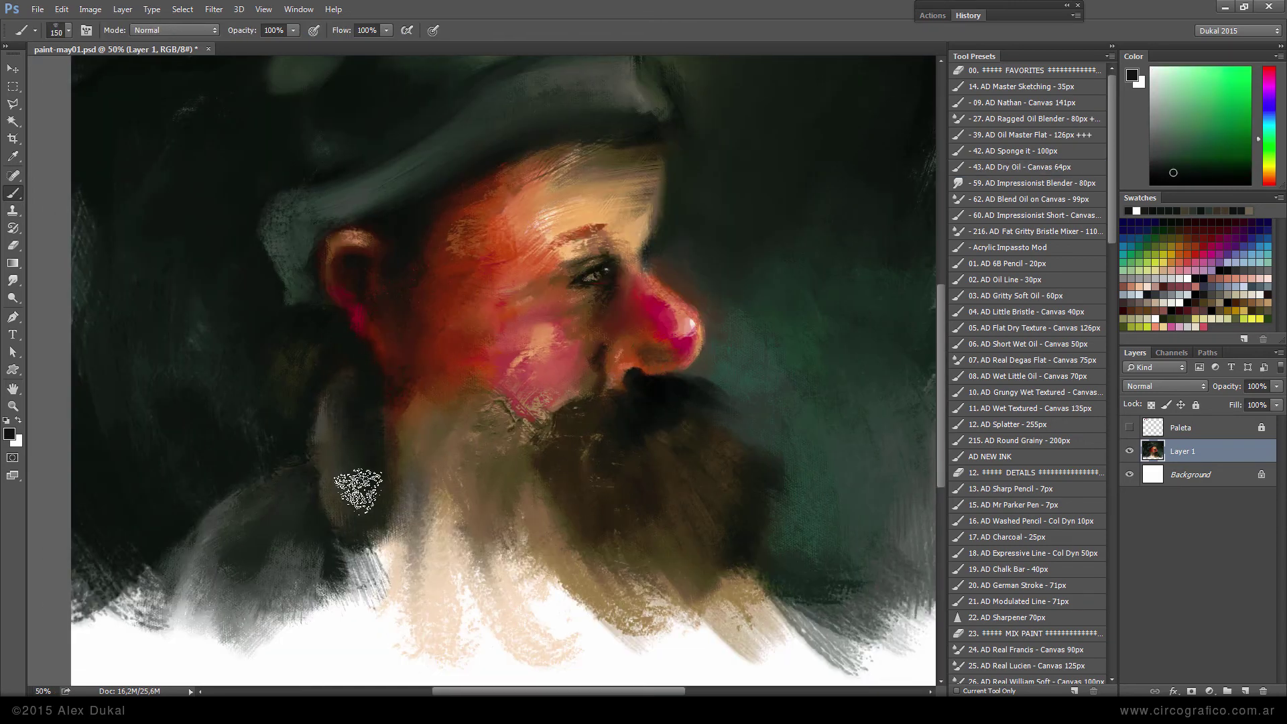
left_click(1013, 199)
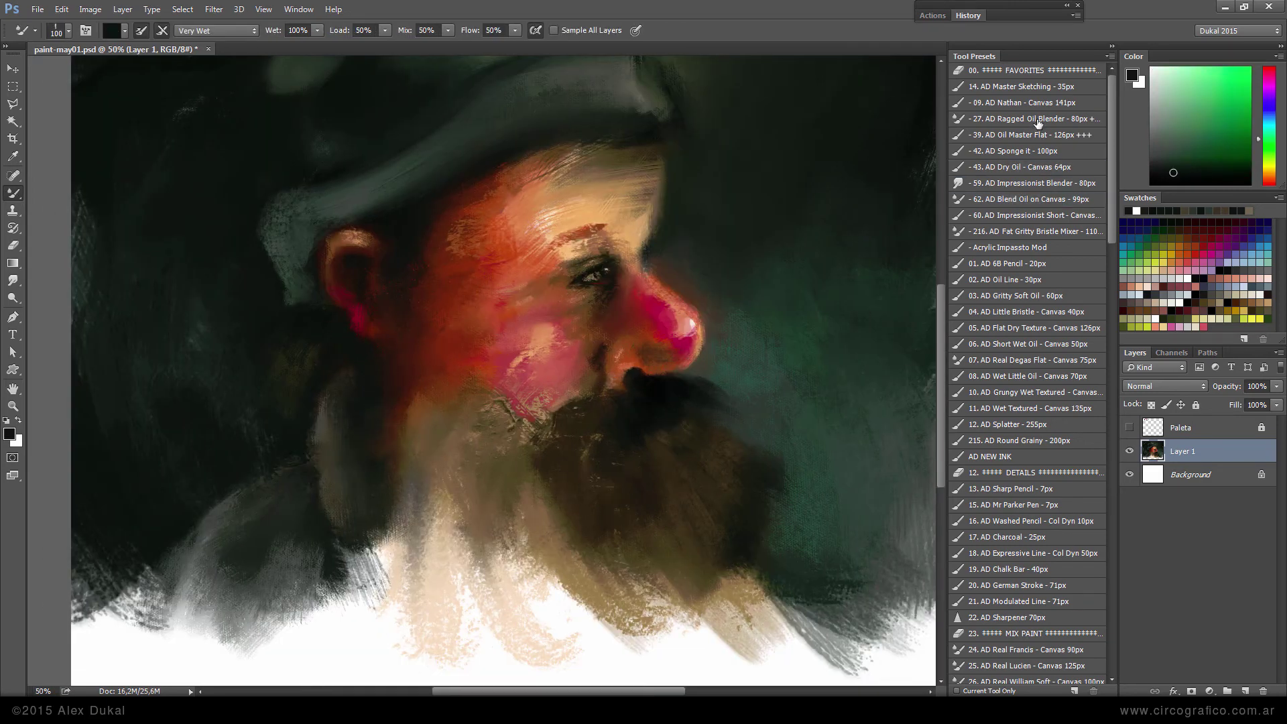
Paint fine grey strokes at the lower-left shoulder with a size-20 sketching brush.
left_click(1006, 89)
left_click(316, 422, "alt")
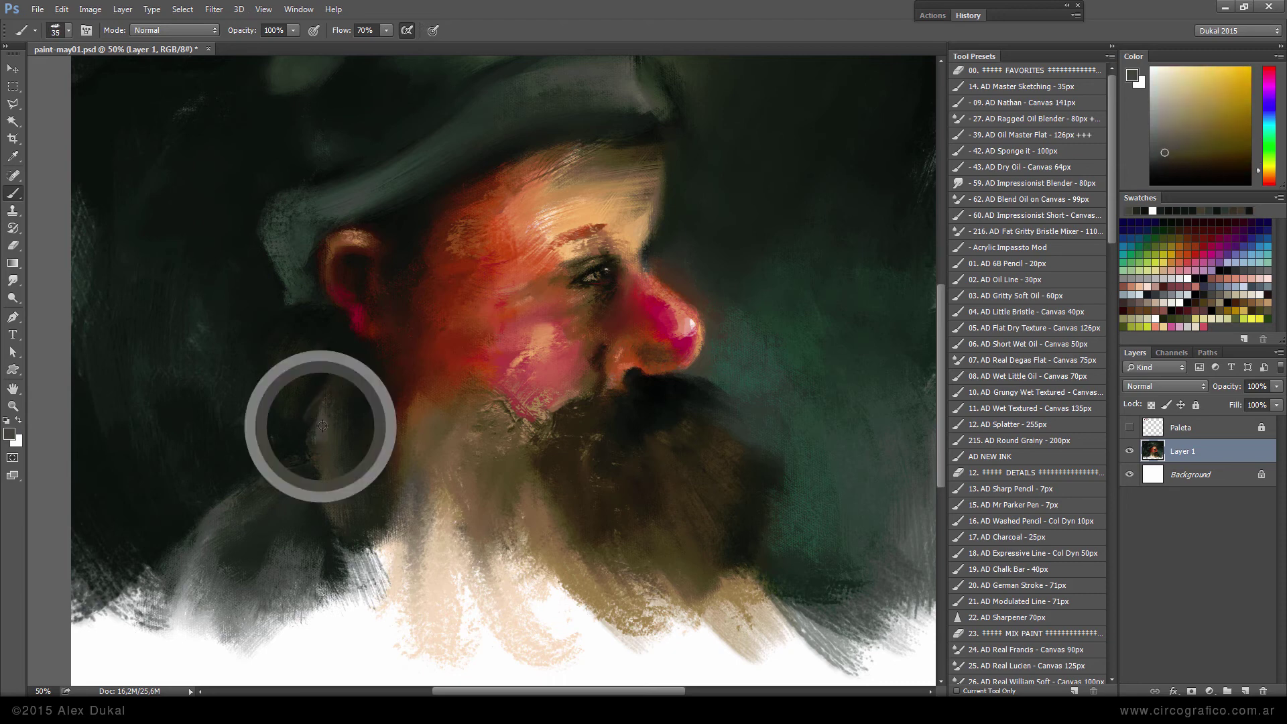
left_click(346, 544, "alt")
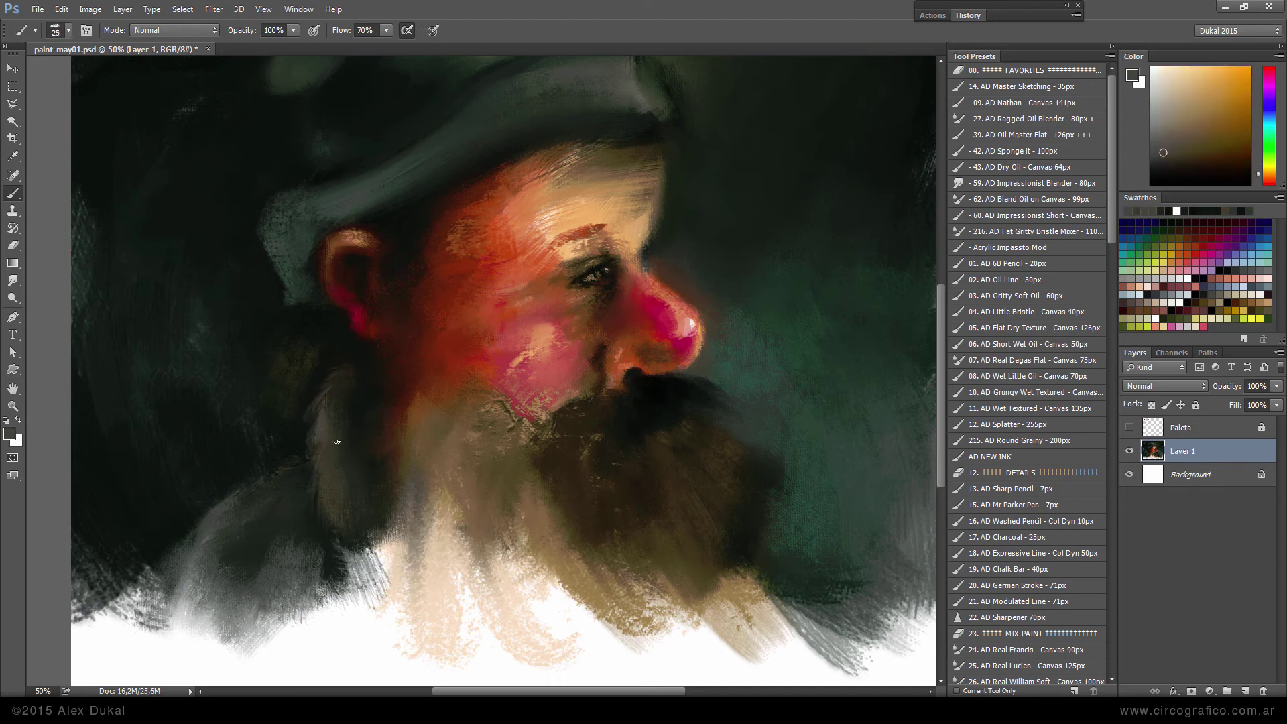
left_click(283, 466, "alt")
key("bracketleft")
key("bracketright")
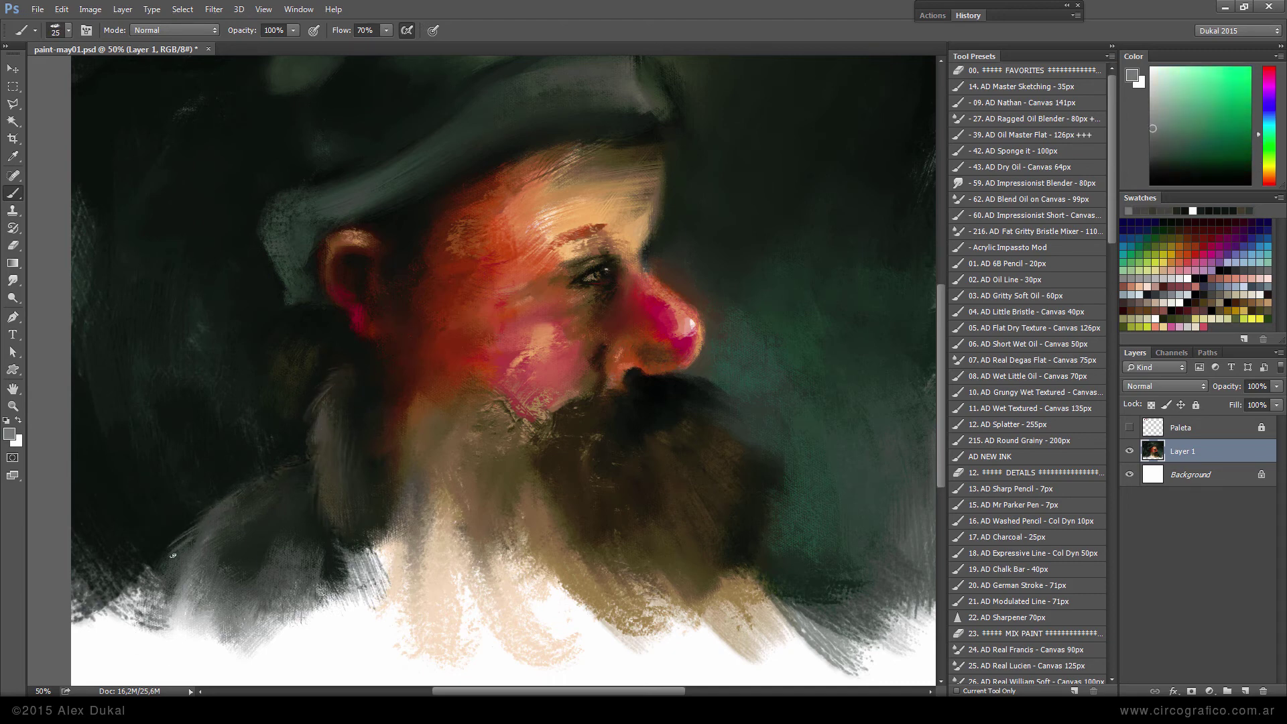
left_click_drag(217, 510, 254, 563)
Load near-black into the wet blending brush and zoom to 100% on the face.
left_click(303, 474, "alt")
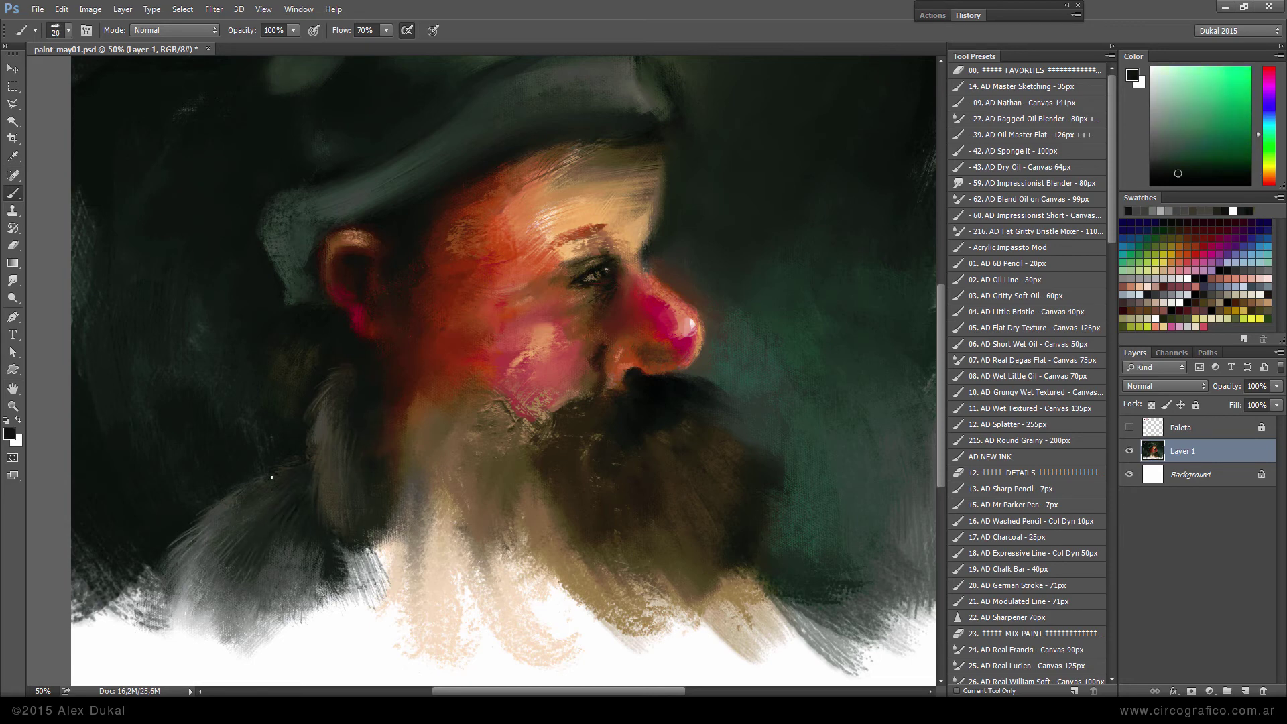
left_click(1080, 199)
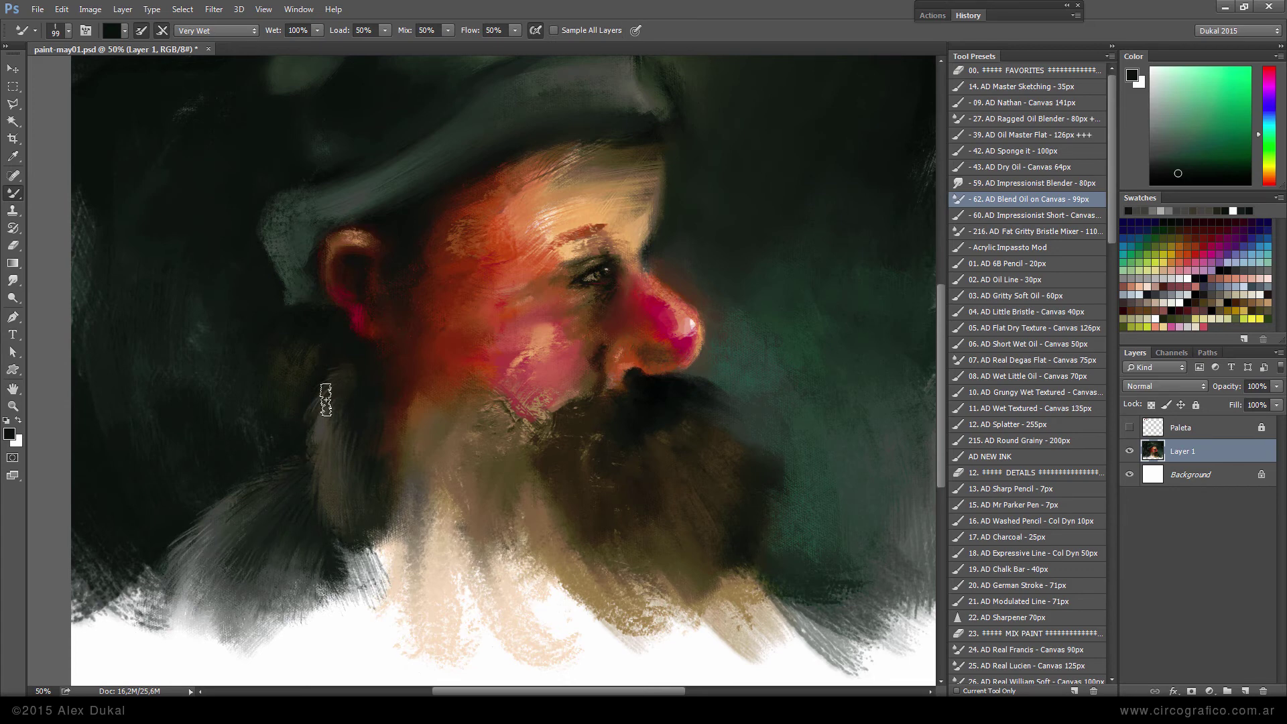
key("ctrl+plus")
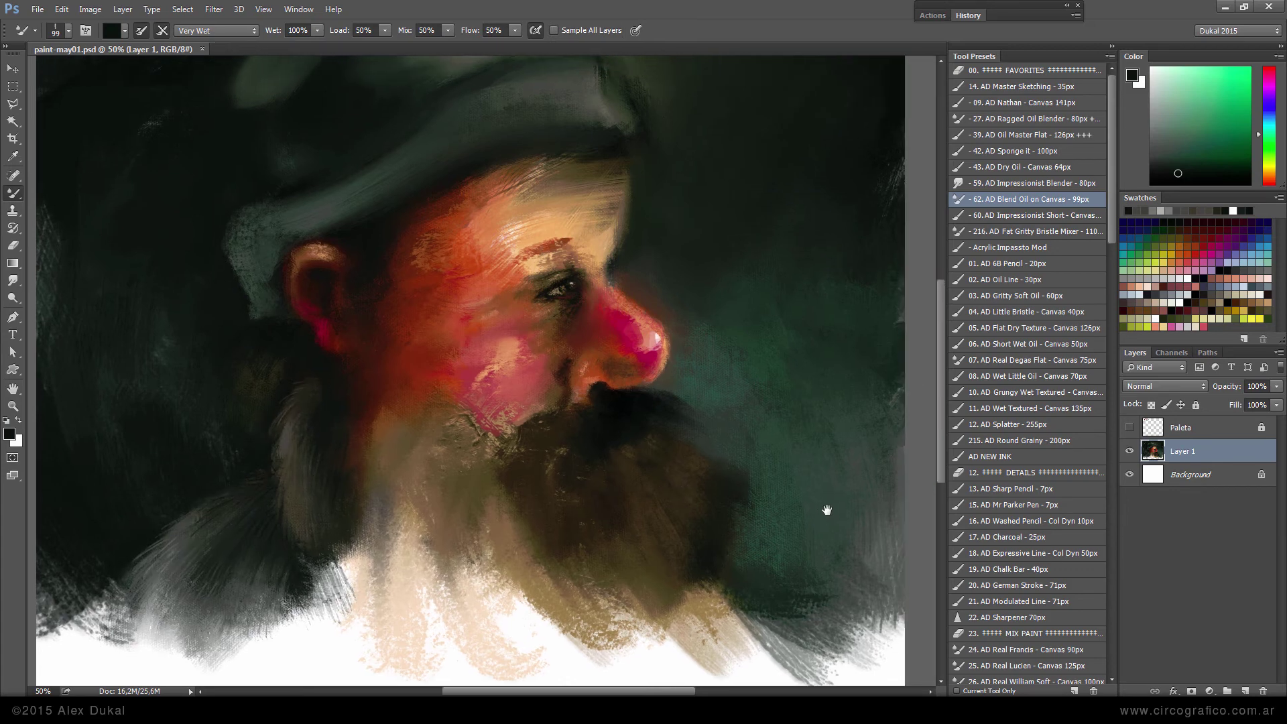
key("ctrl+plus")
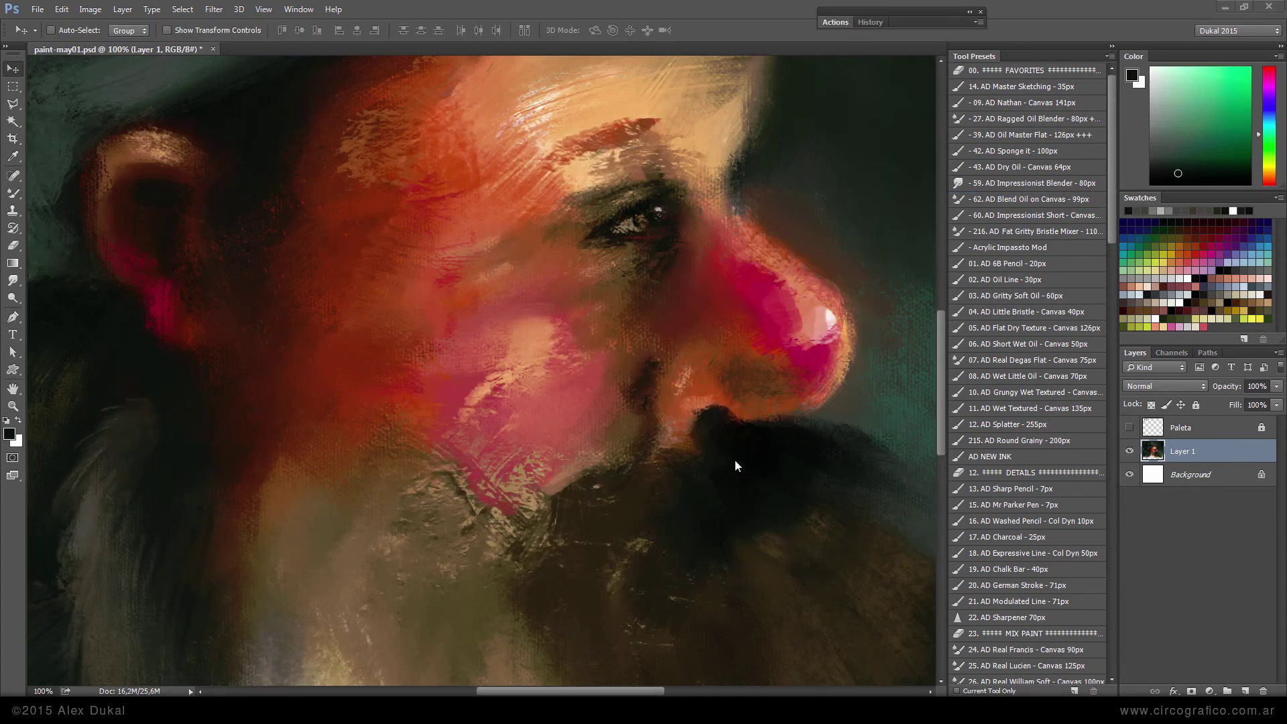
Check the face at 100%, then play the AD PAINT 'Impasto Finish 1' action.
left_click(737, 457, "alt")
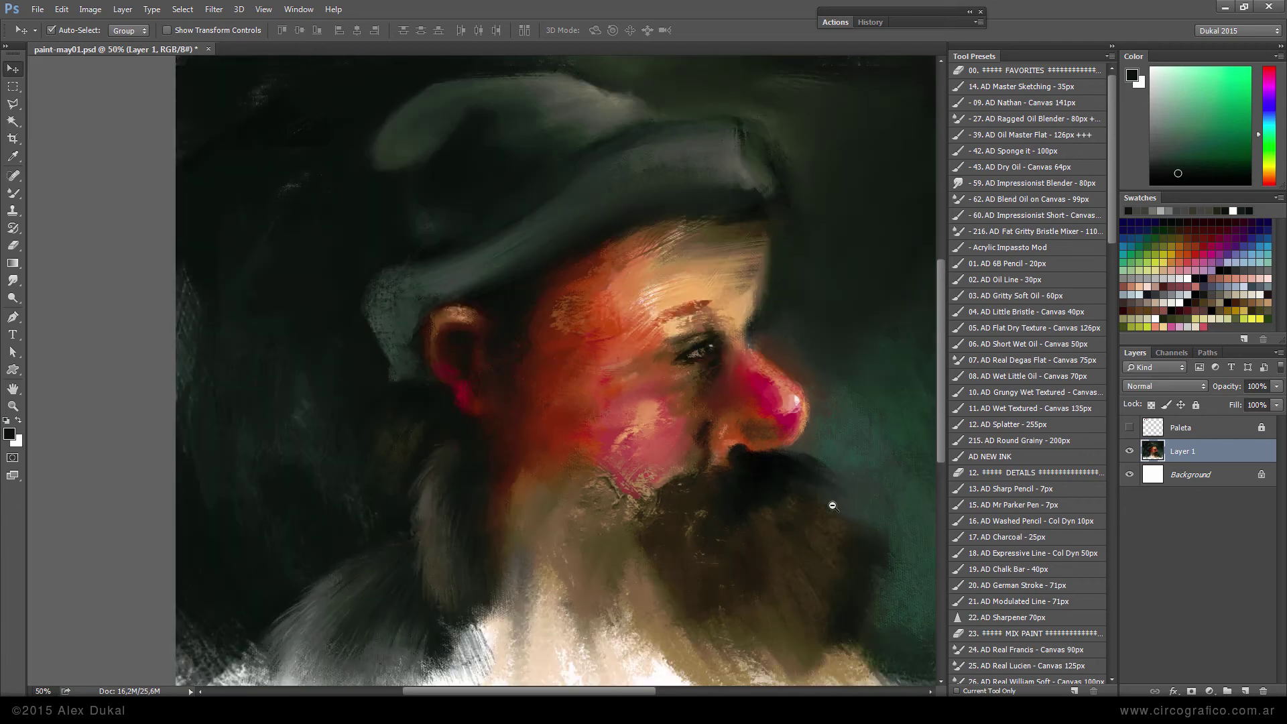
left_click_drag(741, 509, 715, 477)
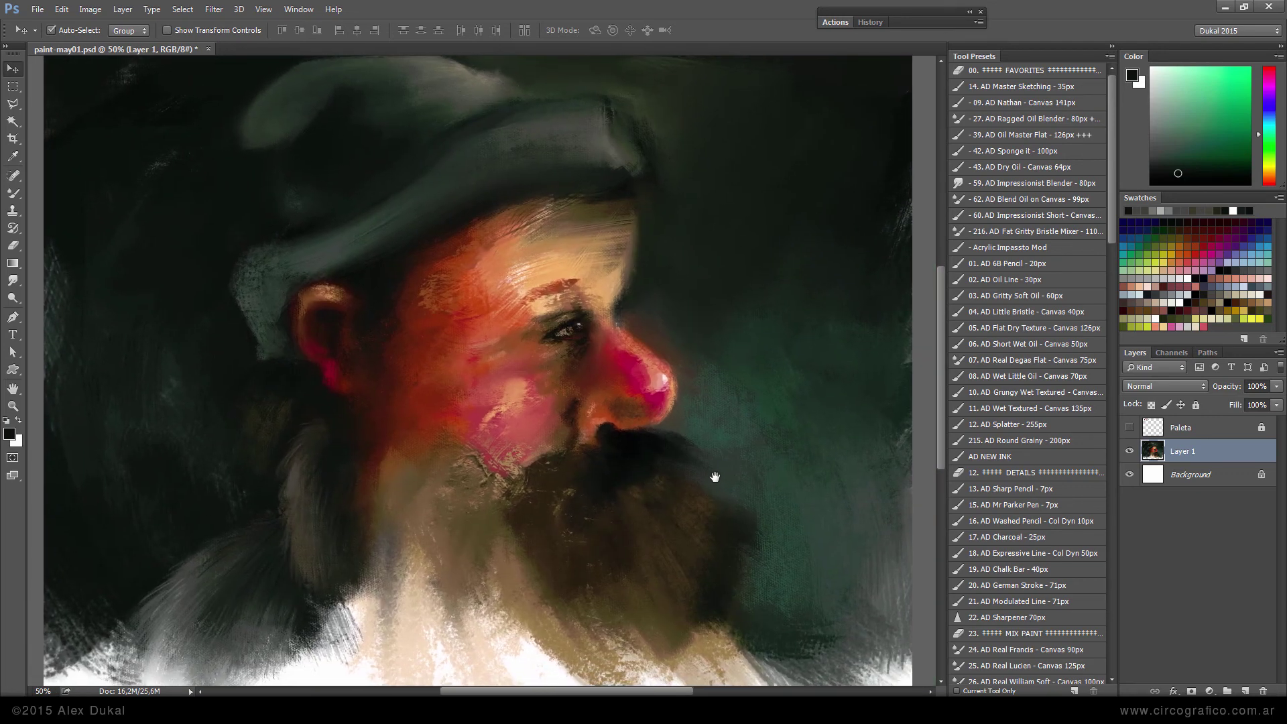
key("ctrl+1")
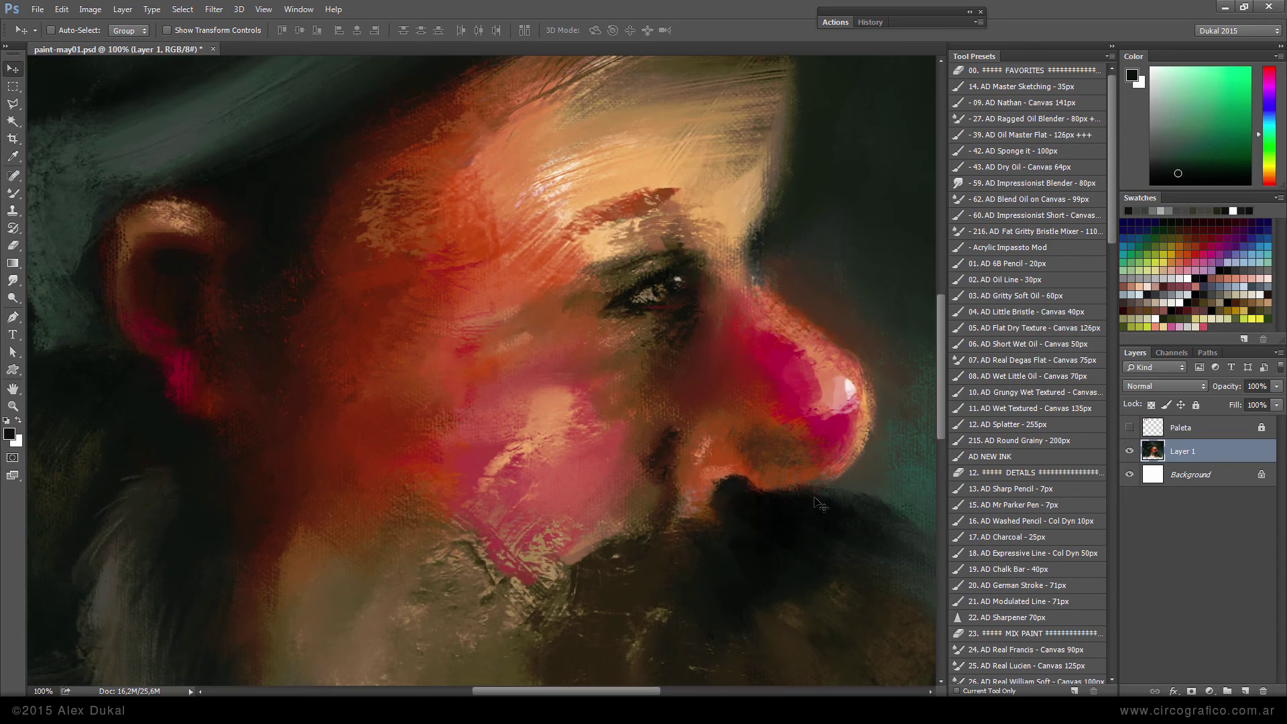
left_click_drag(819, 503, 787, 445)
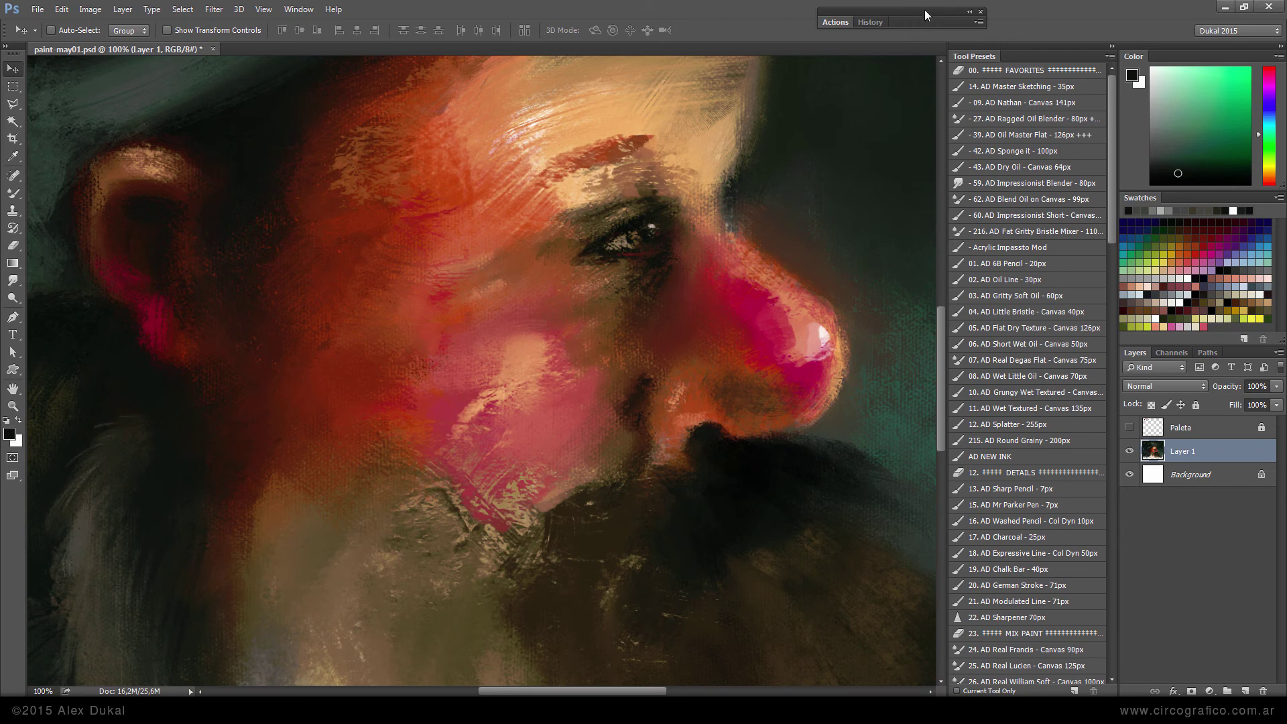
left_click_drag(925, 13, 846, 80)
left_click(758, 90)
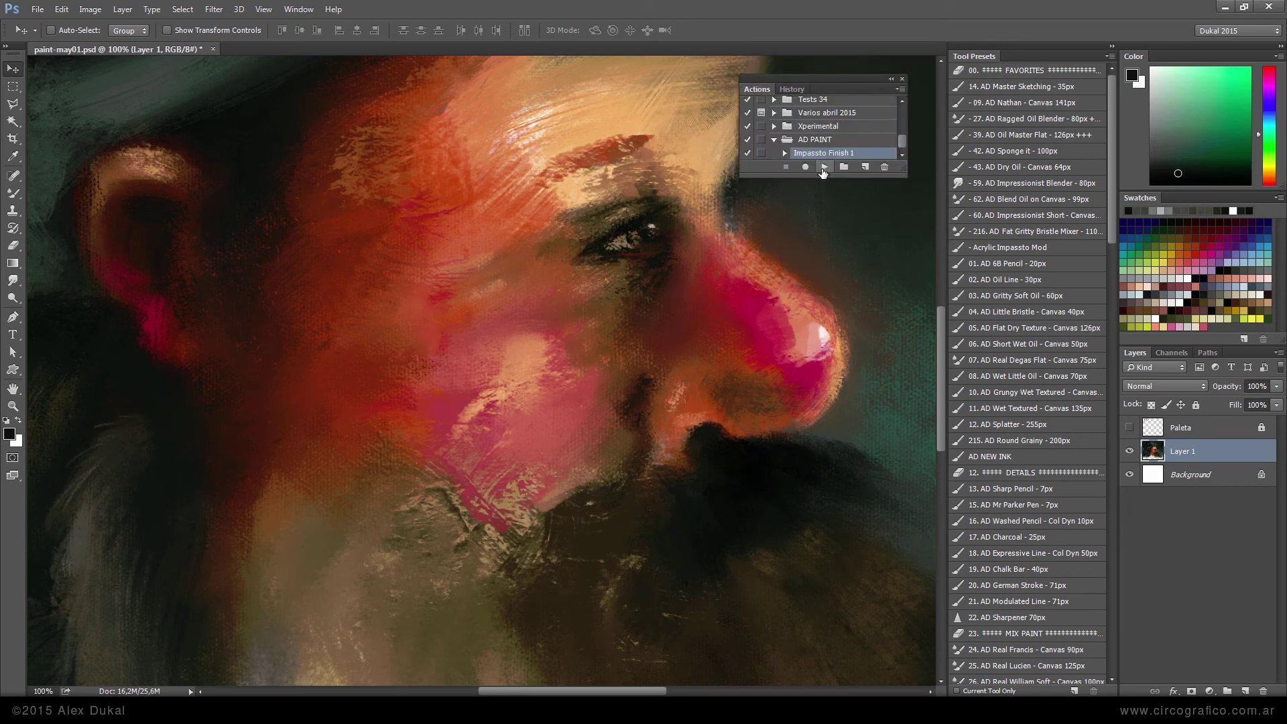
left_click(823, 168)
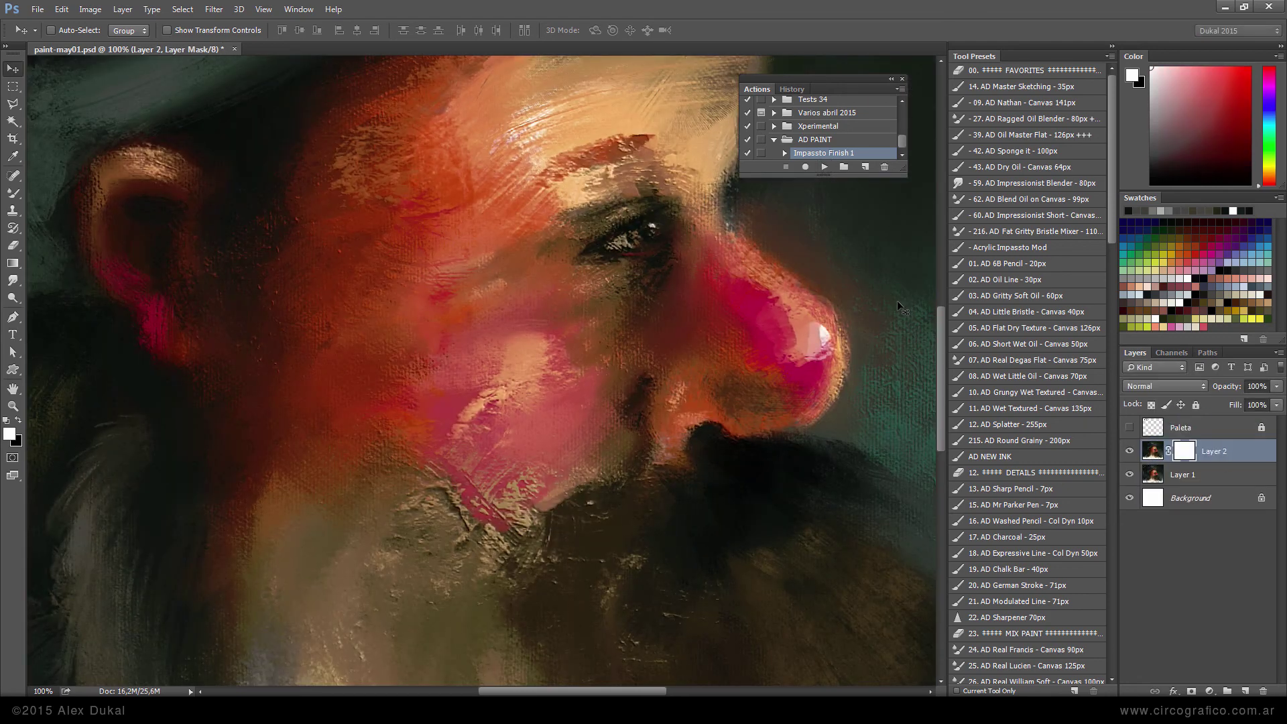
Collapse the Actions panel and dock it at the top of the screen.
left_click(759, 88)
mouse_move(830, 76)
left_mouse_down()
mouse_move(882, 3)
mouse_move(871, 21)
left_mouse_up()
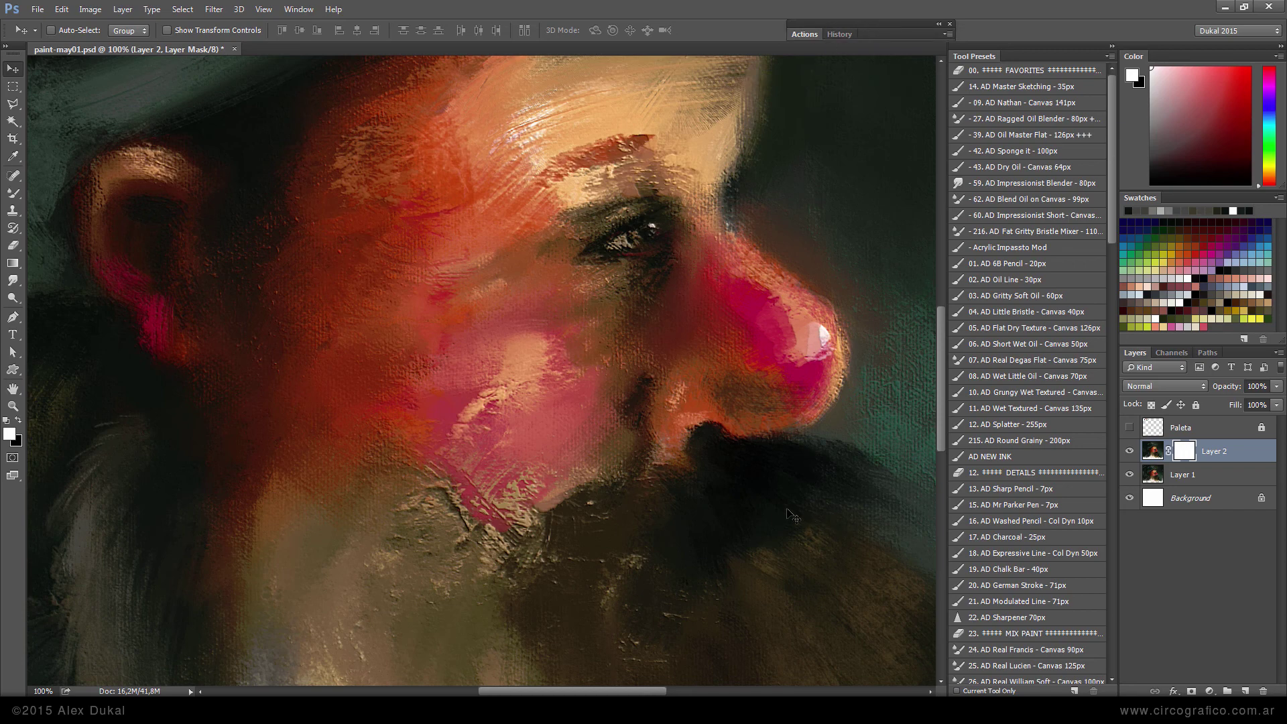
left_click_drag(499, 509, 718, 233)
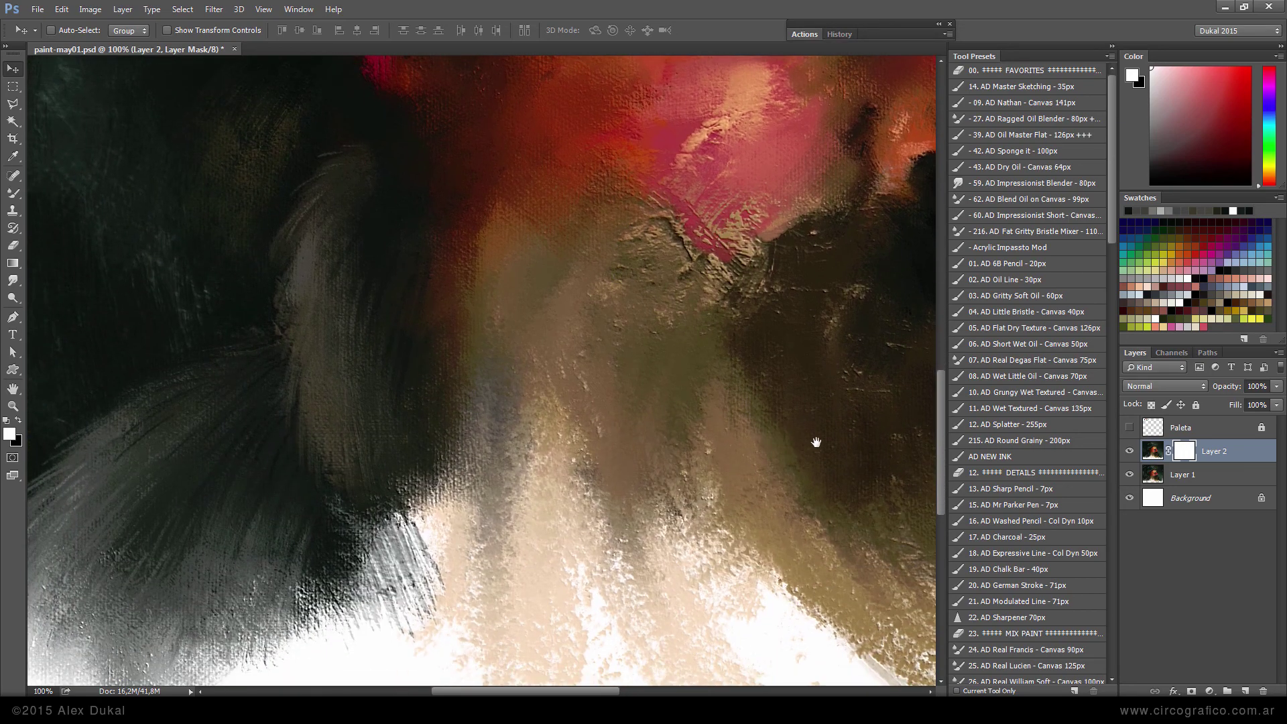
Pan across the textured beard, nose, eye, ear and hat, then zoom out to 50%.
left_click_drag(818, 440, 383, 437)
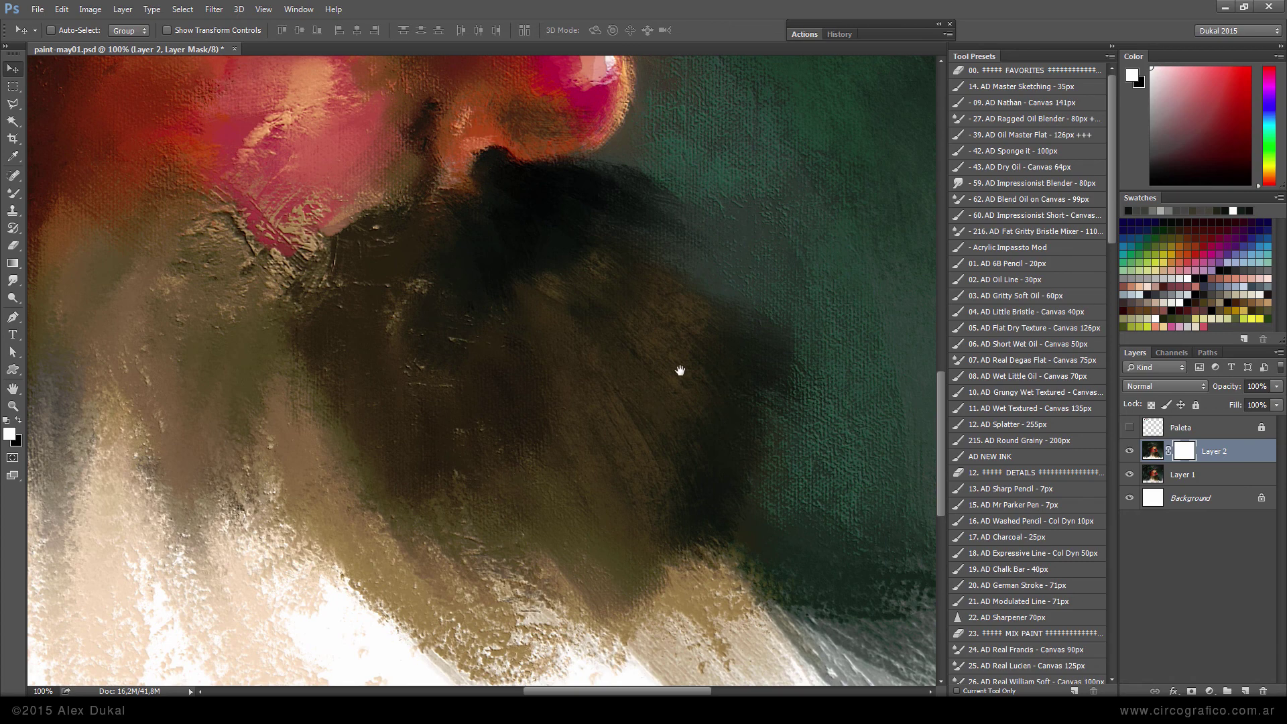
mouse_move(758, 268)
left_mouse_down()
mouse_move(730, 248)
mouse_move(651, 449)
left_mouse_up()
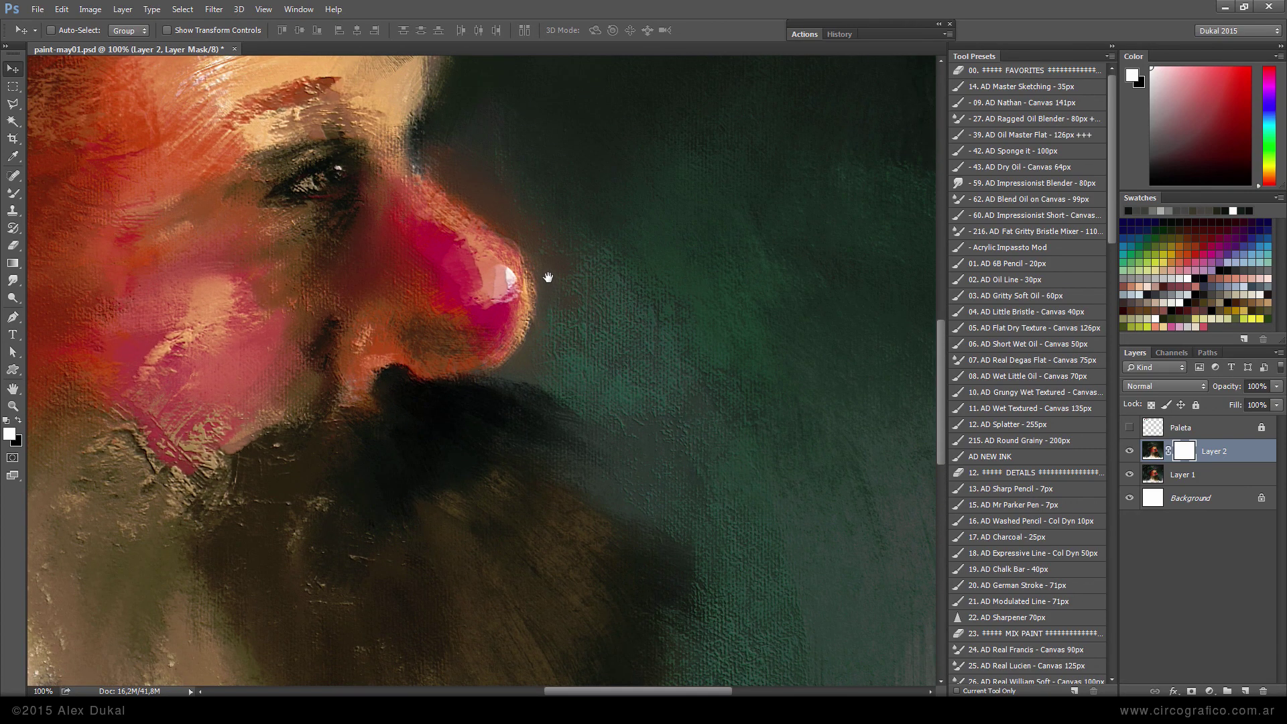
mouse_move(546, 279)
left_mouse_down()
mouse_move(719, 308)
mouse_move(749, 350)
left_mouse_up()
mouse_move(497, 270)
left_mouse_down()
mouse_move(552, 346)
mouse_move(661, 401)
left_mouse_up()
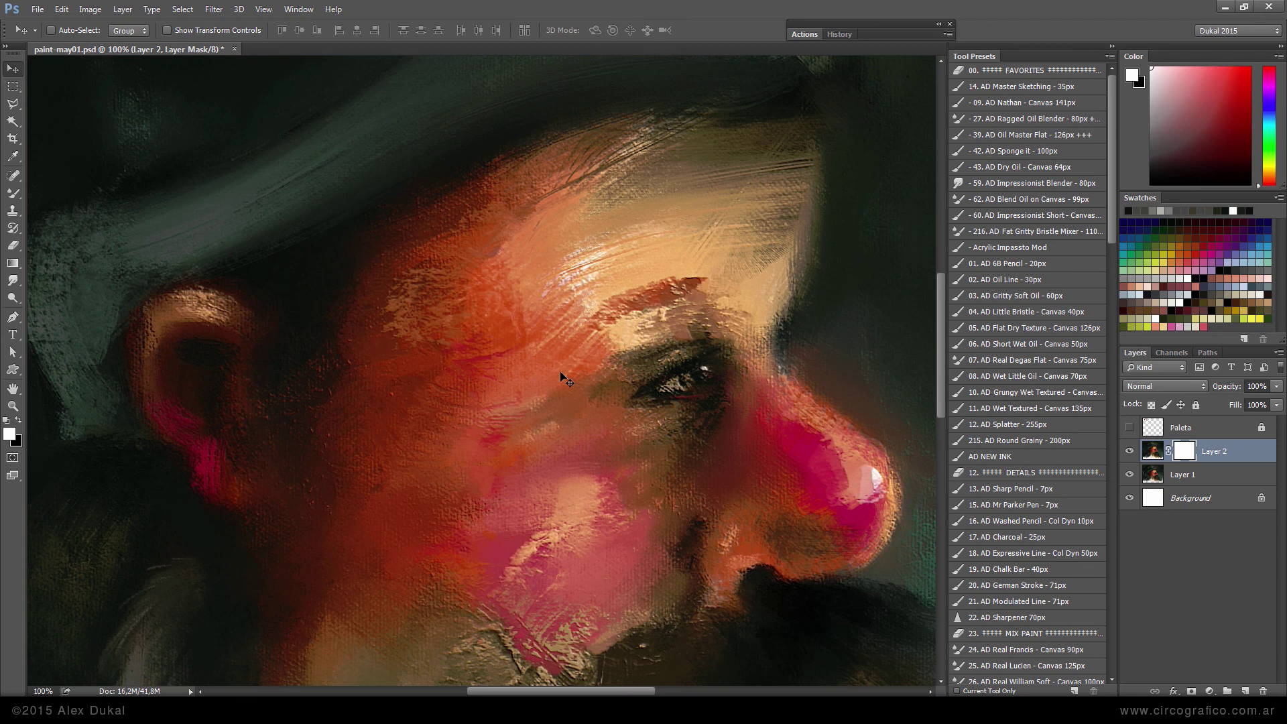
left_click(460, 358, "ctrl+alt")
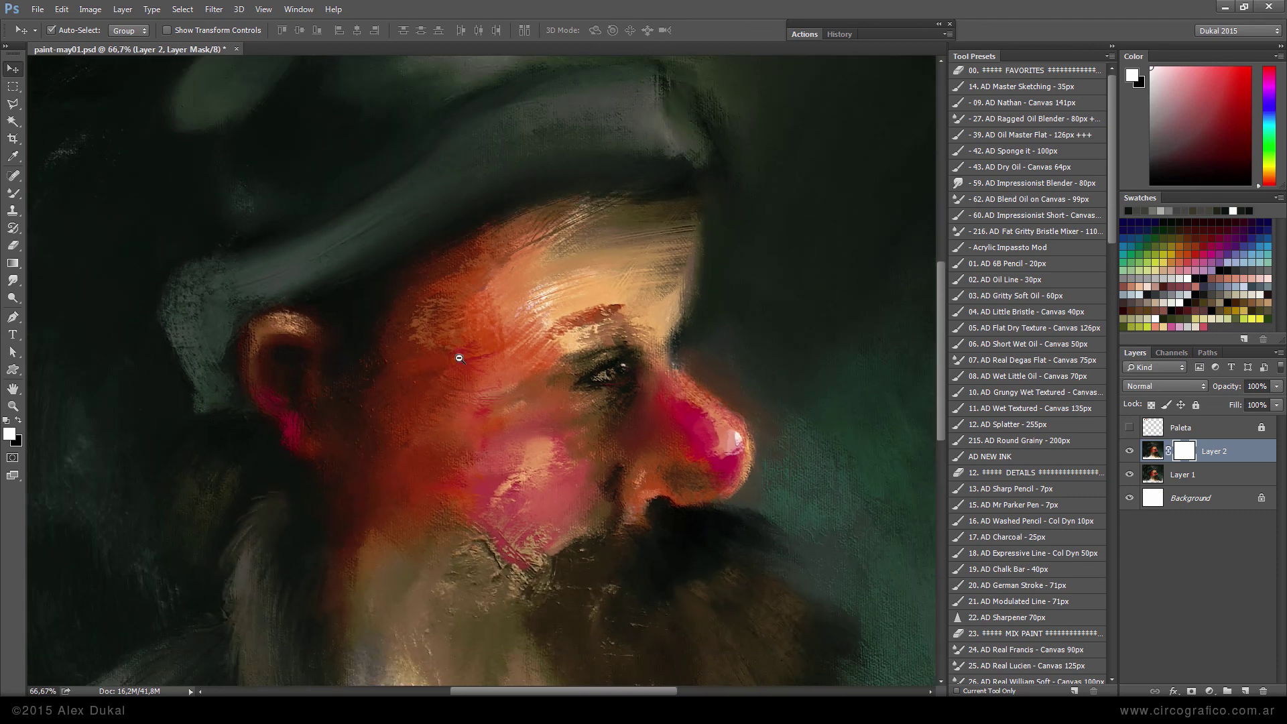
left_click(471, 409, "ctrl+alt")
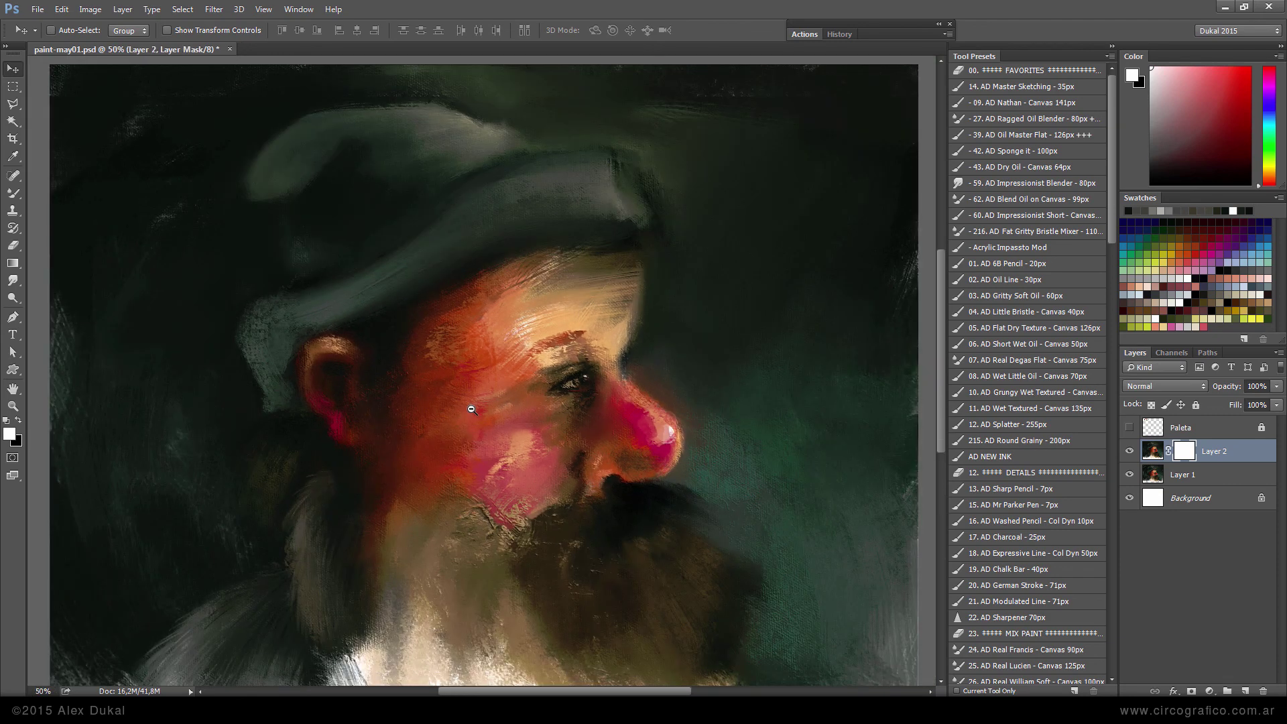